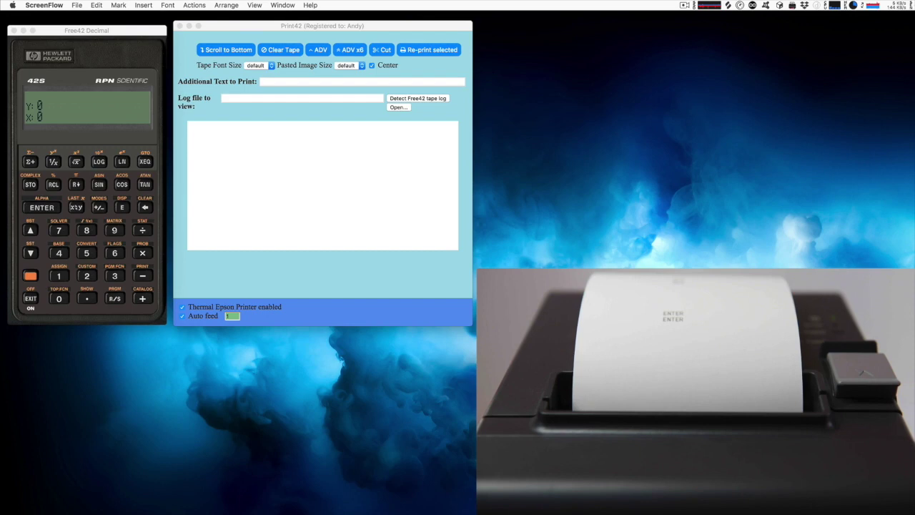
# Switch to Print42, load the auto-detected Free42 tape log and review its latest entries
pyautogui.click(131, 33)
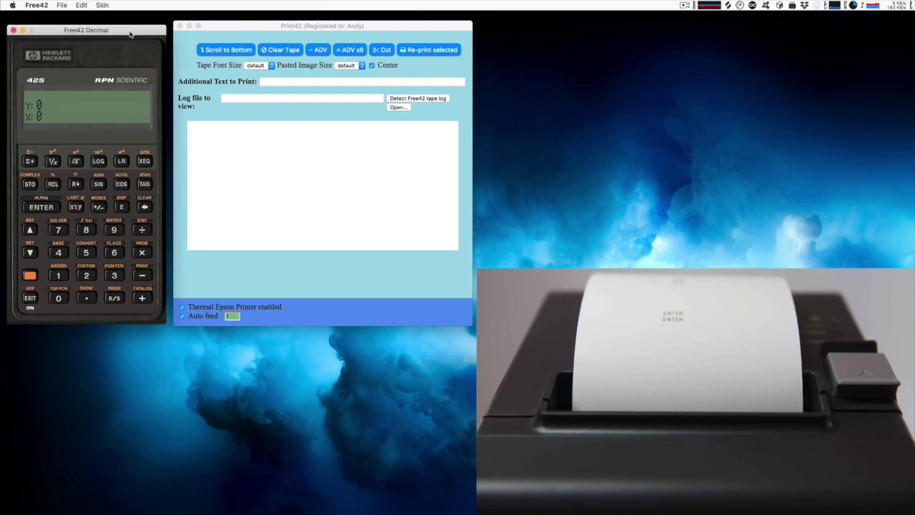
pyautogui.click(266, 29)
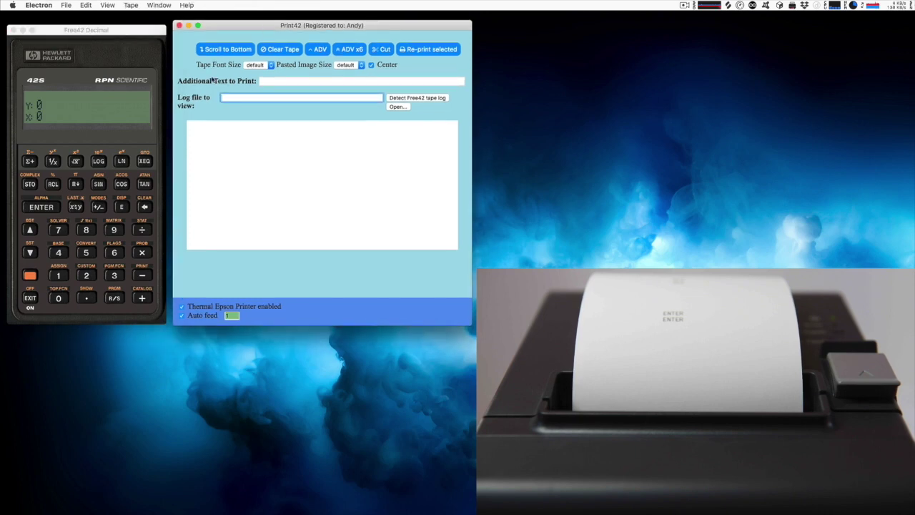
pyautogui.click(423, 99)
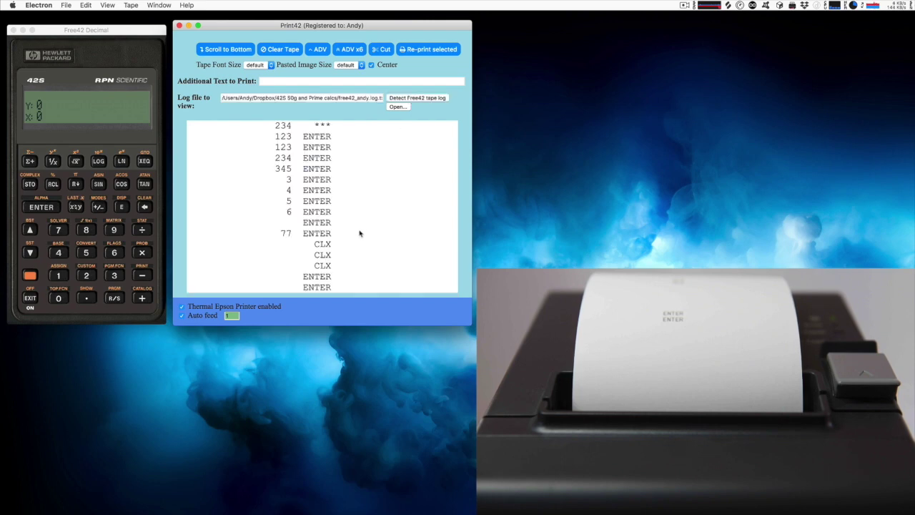
pyautogui.scroll(3, 360, 233)
pyautogui.scroll(1, 360, 233)
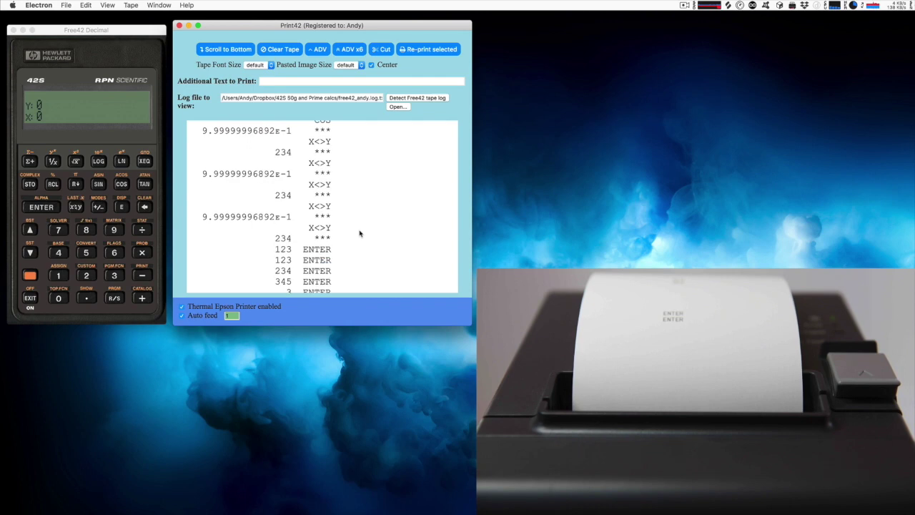
pyautogui.scroll(-3, 360, 233)
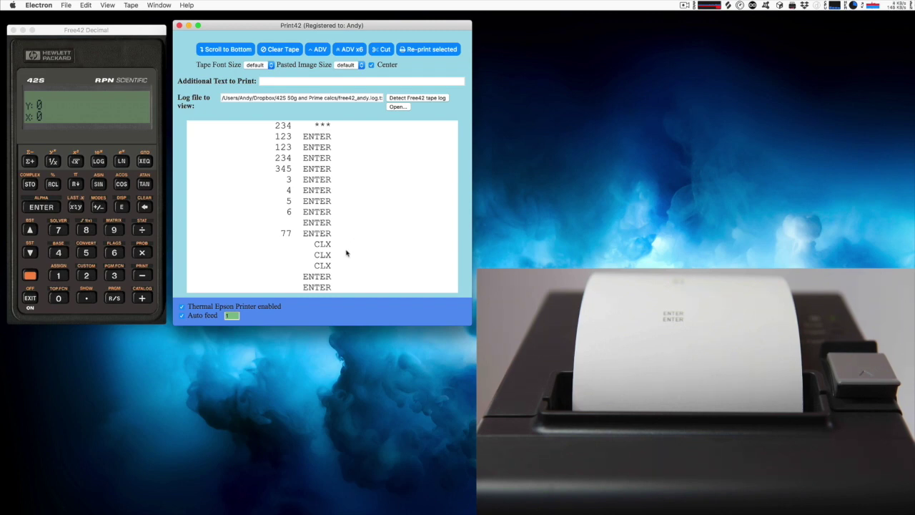
# In the Free42 calculator, enter 78 and then 778 onto the stack
pyautogui.click(59, 230)
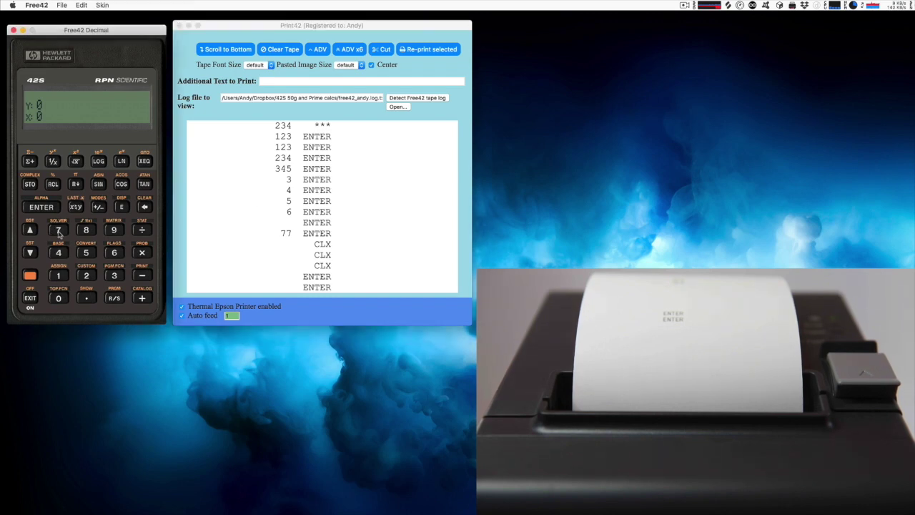
pyautogui.click(63, 231)
pyautogui.click(85, 230)
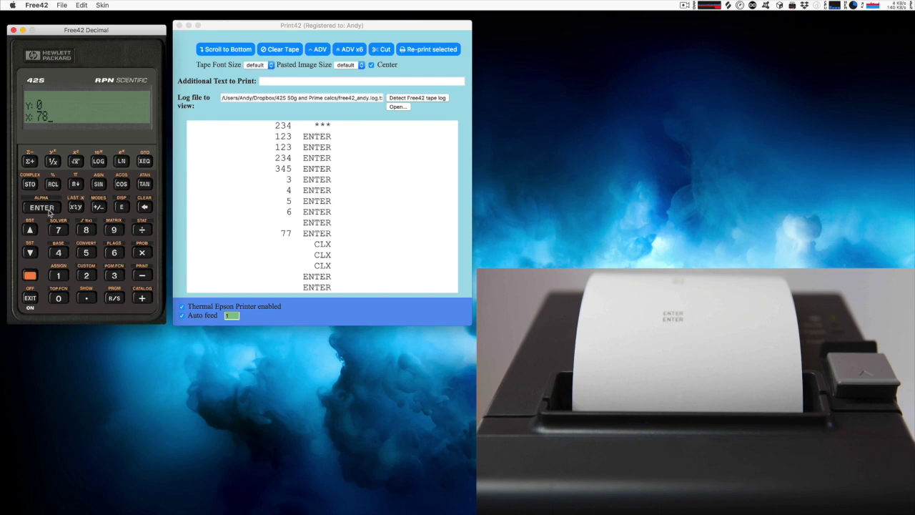
pyautogui.click(41, 207)
pyautogui.click(59, 230)
pyautogui.click(59, 230)
pyautogui.click(85, 230)
pyautogui.click(41, 206)
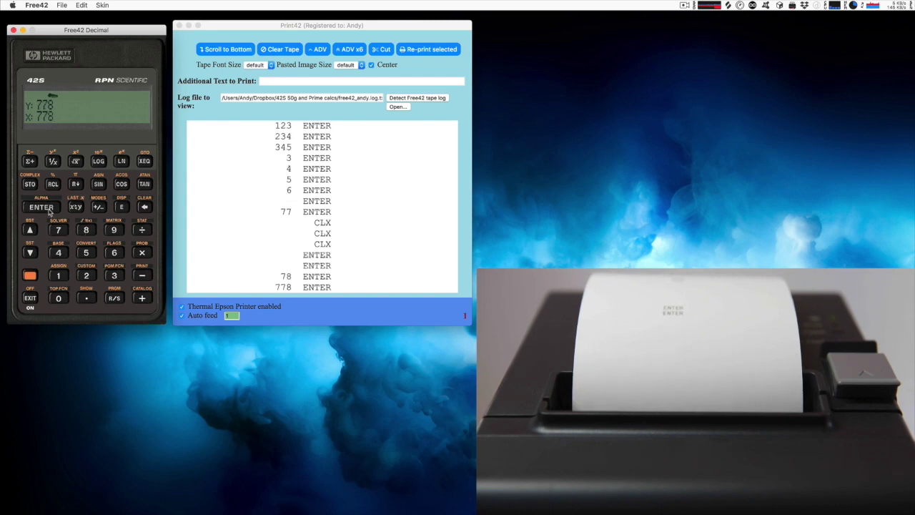
# Add 45 and then 589 to the value 778 on the calculator
pyautogui.write('45')
pyautogui.press('+')
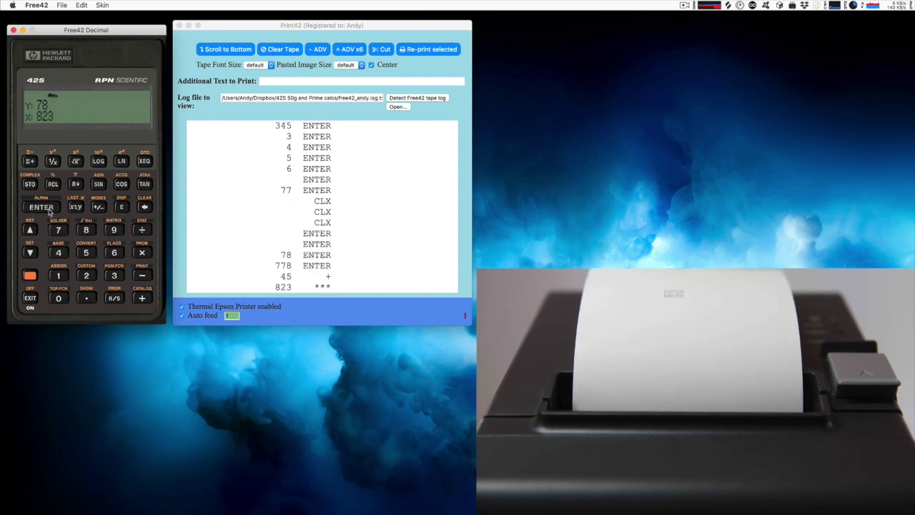
pyautogui.write('589')
pyautogui.press('+')
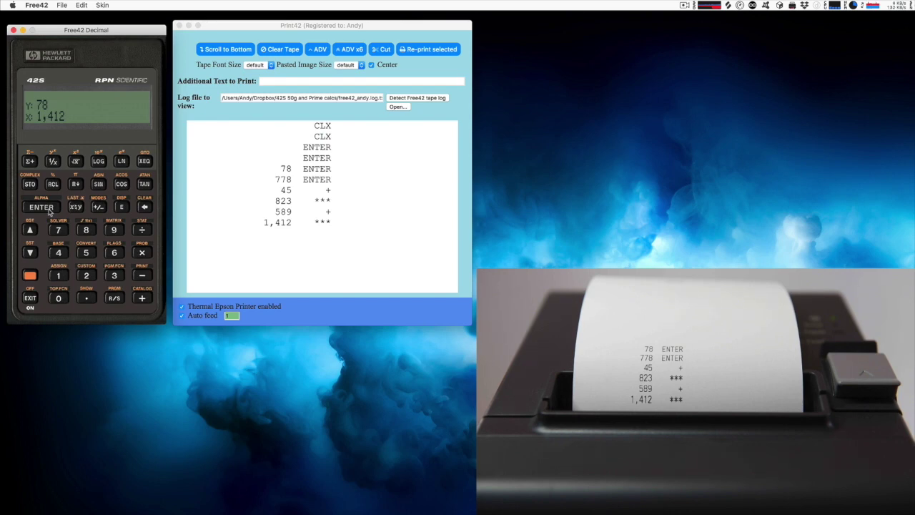
# Print the calculator's stack with PRST and its alpha register with PRA
pyautogui.click(30, 275)
pyautogui.click(142, 275)
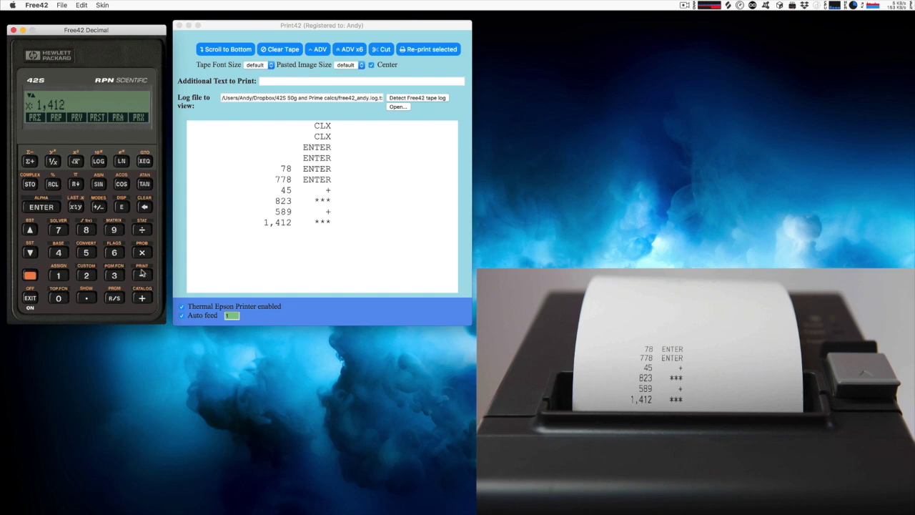
pyautogui.click(98, 120)
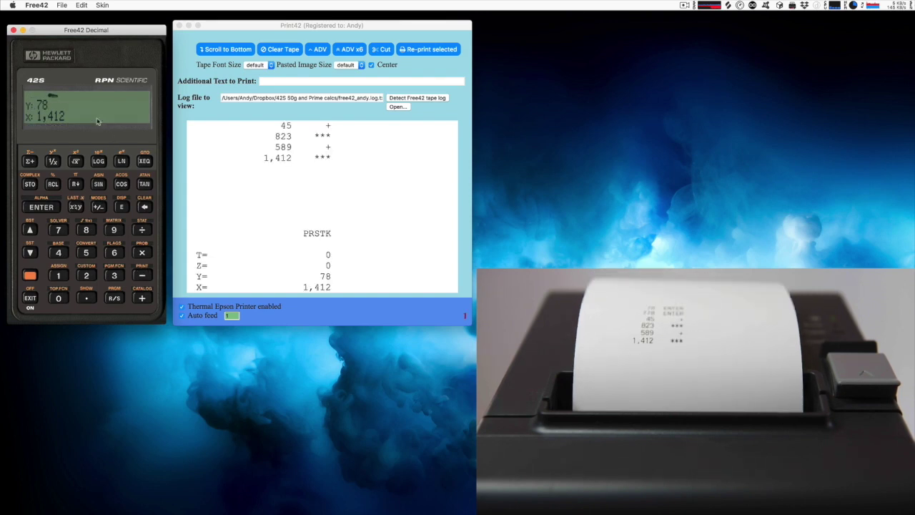
pyautogui.click(29, 275)
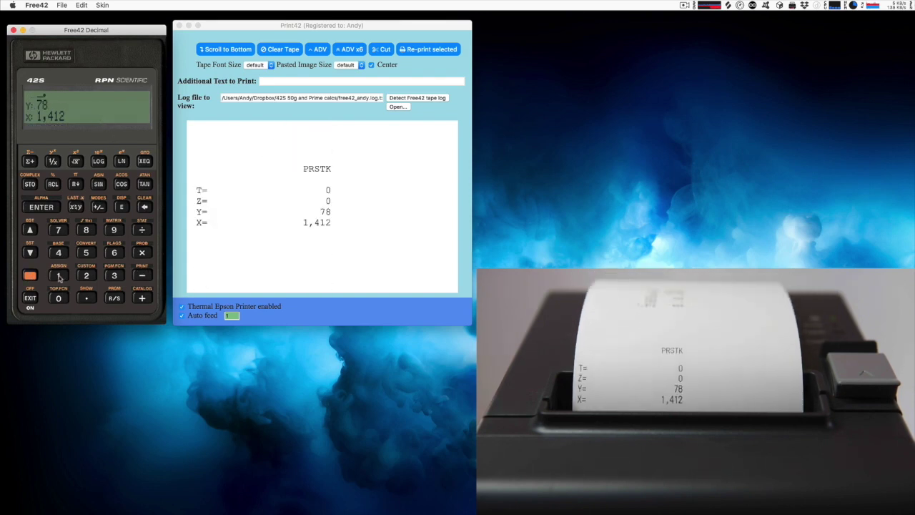
pyautogui.click(142, 275)
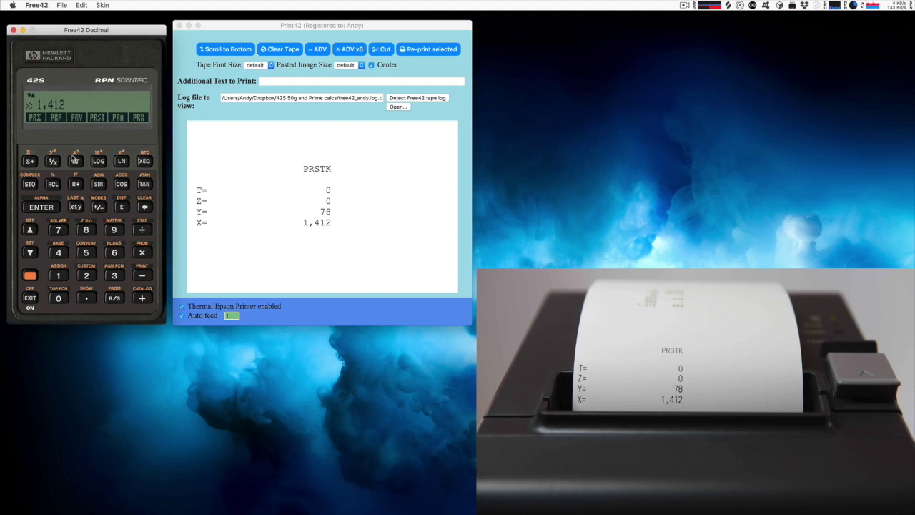
pyautogui.click(121, 161)
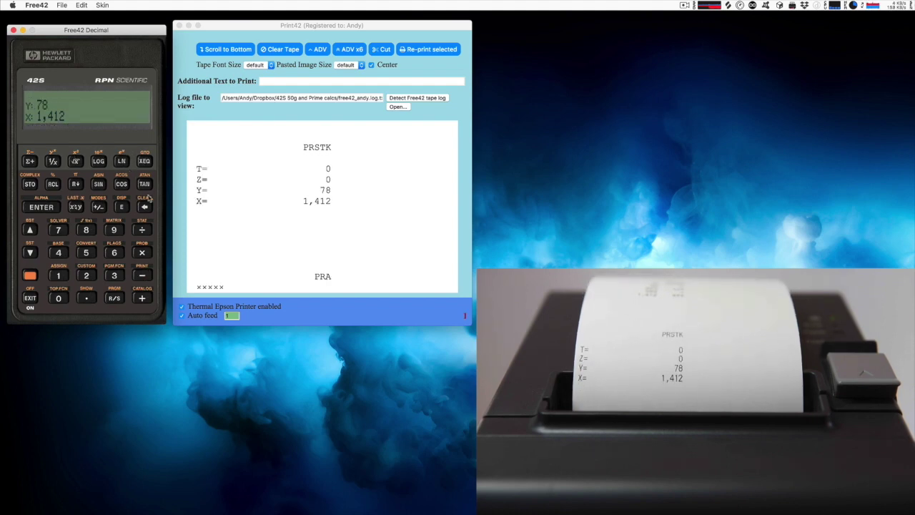
# Print the listing of the calculator's PLOT program with PRP
pyautogui.click(29, 275)
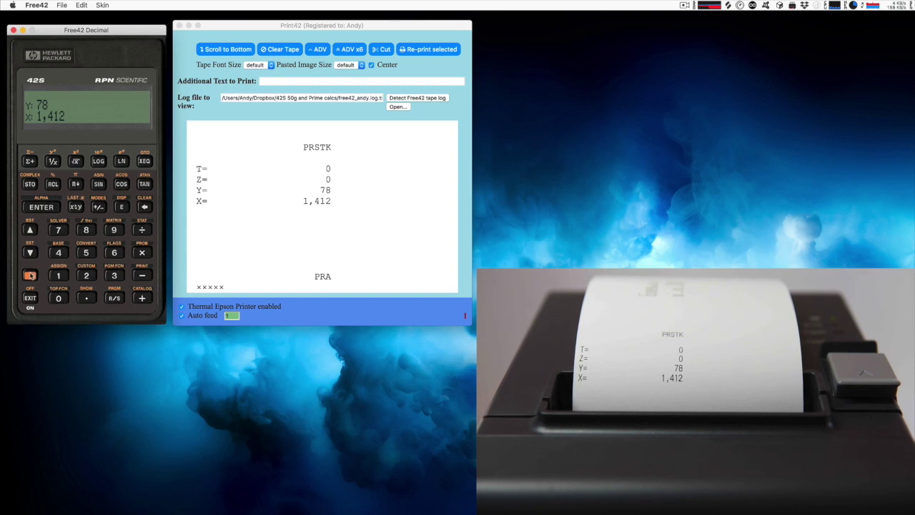
pyautogui.click(144, 276)
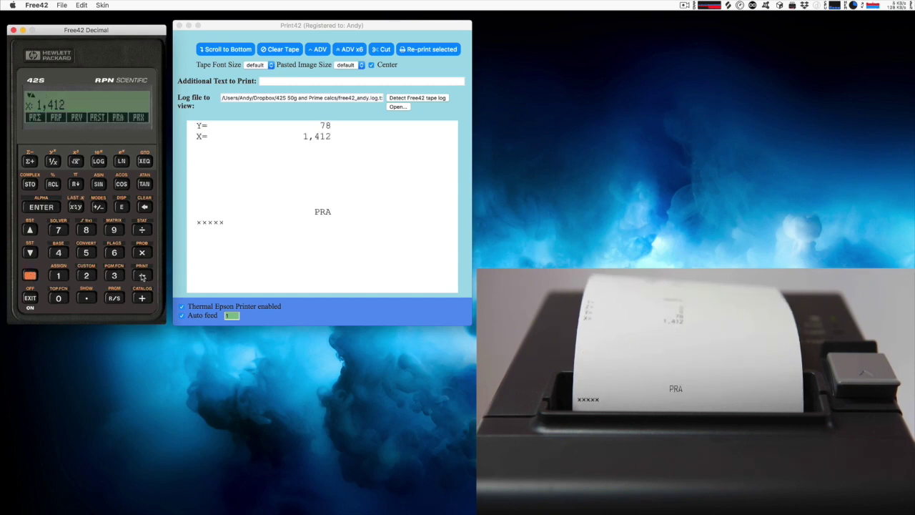
pyautogui.click(57, 118)
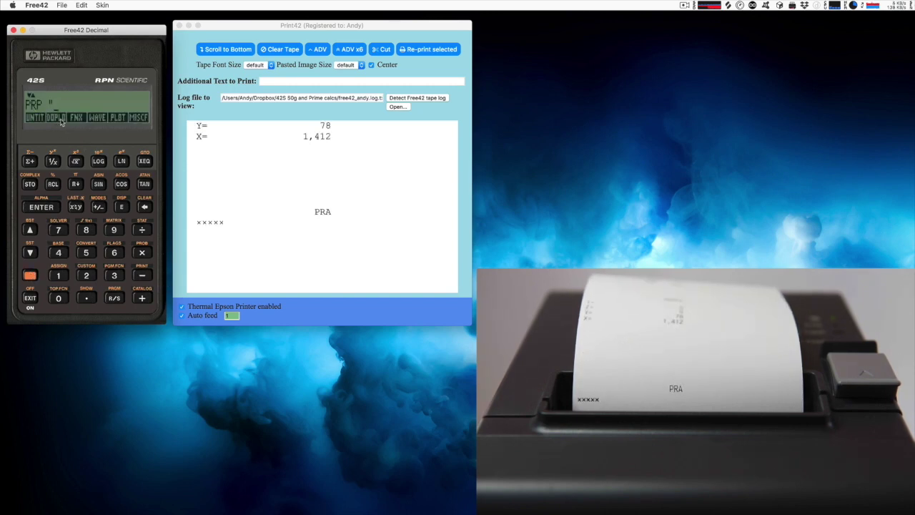
pyautogui.click(118, 119)
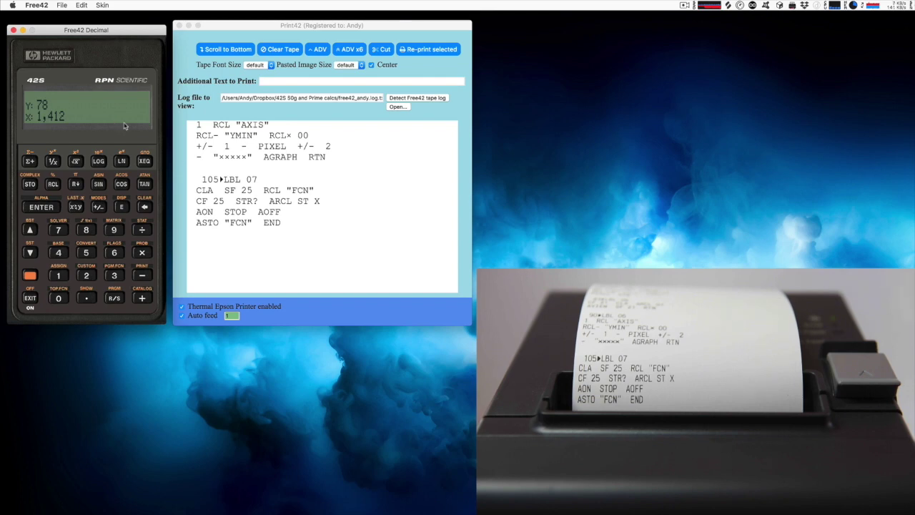
# In Print42, select the LBL 07 section at the end of the tape and re-print only that part
pyautogui.click(283, 230)
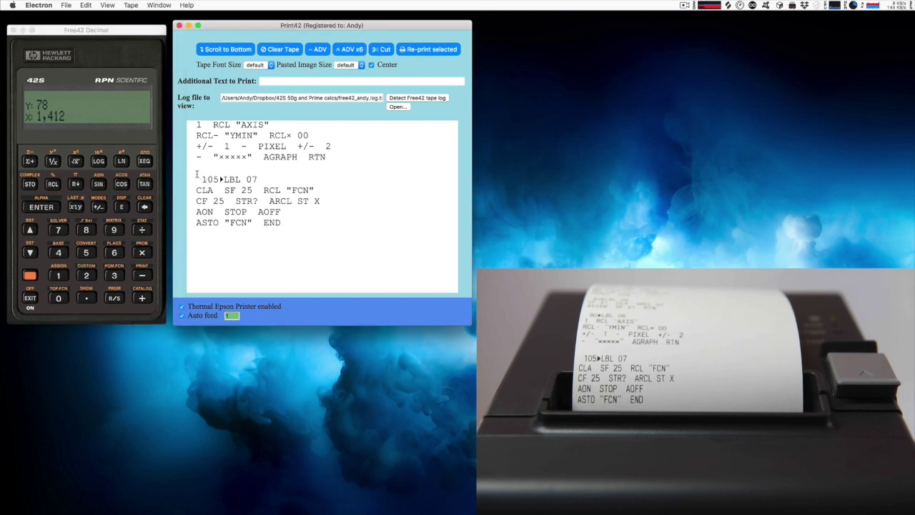
pyautogui.moveTo(196, 177); pyautogui.dragTo(200, 233)
pyautogui.click(431, 50)
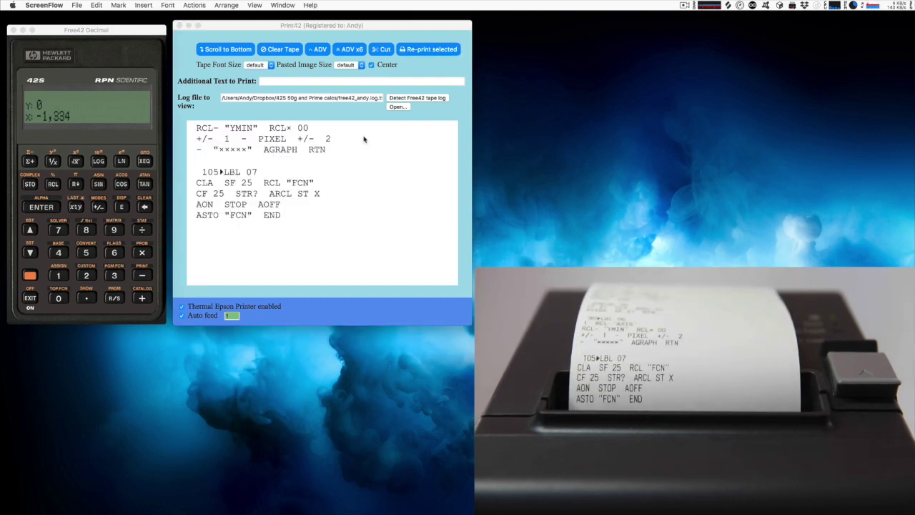
# Print the additional text lines "this is a test" and "of this feature"
pyautogui.click(285, 81)
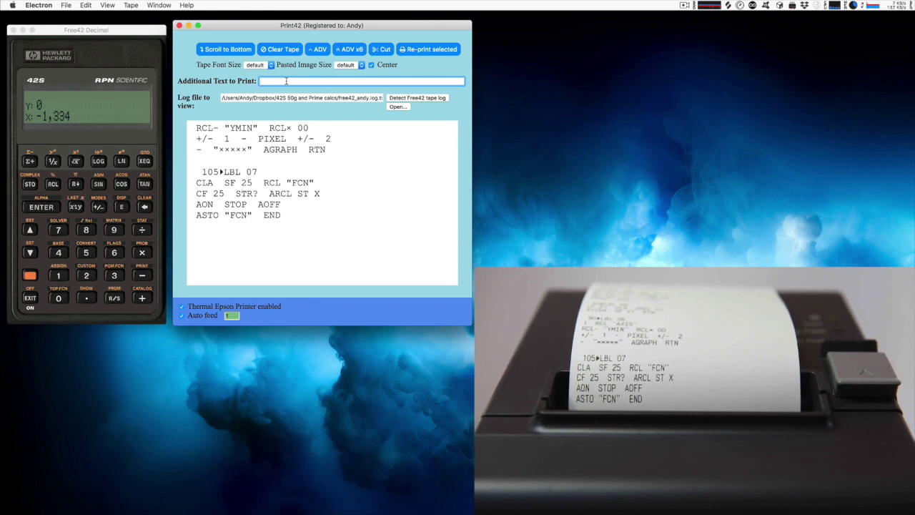
pyautogui.write('this is a test')
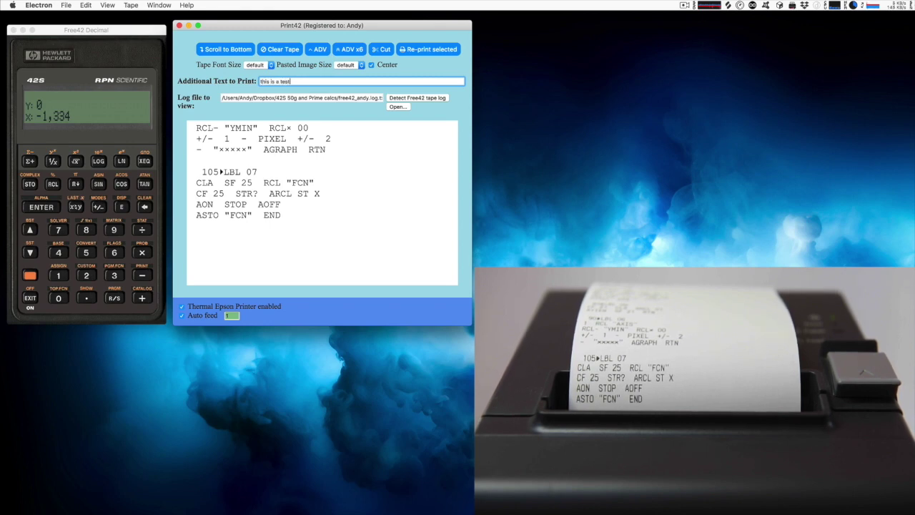
pyautogui.press('Return')
pyautogui.write('of ')
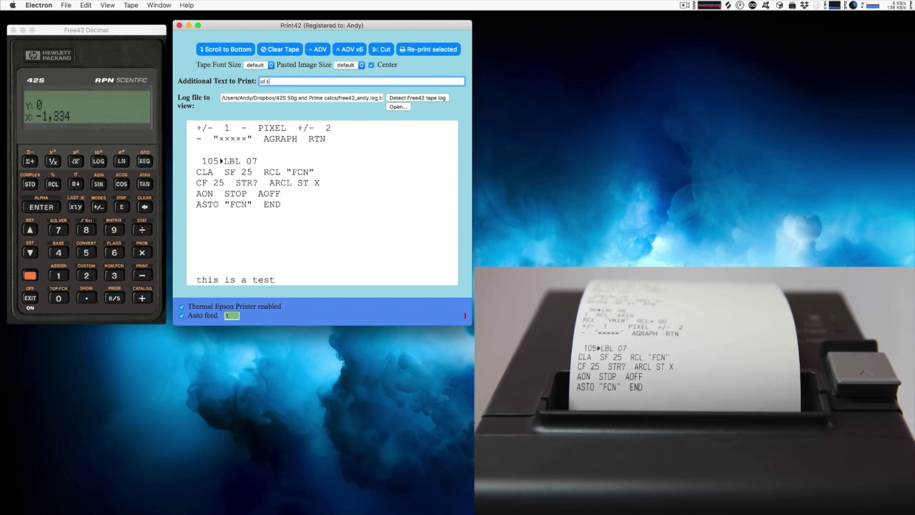
pyautogui.write('this feature')
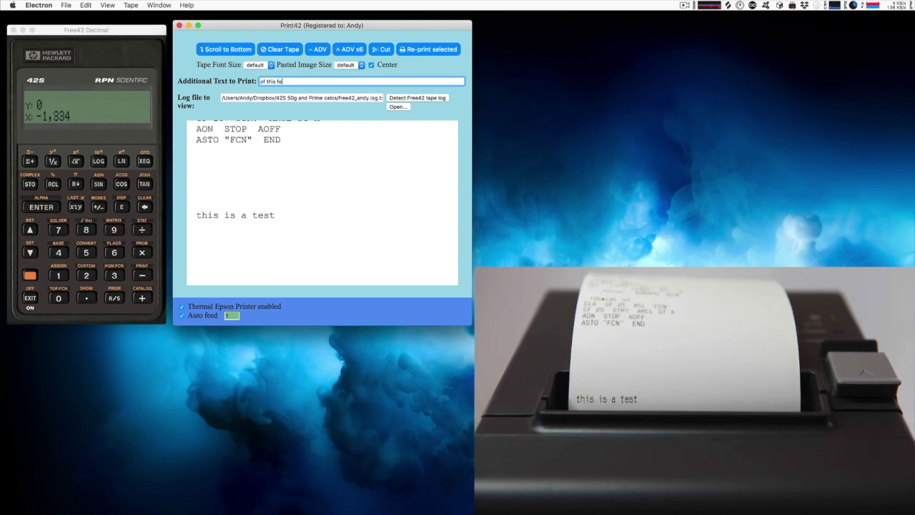
pyautogui.press('Return')
# Print the additional text lines 1, 2, 3, 4 and "hi there" one after another
pyautogui.write('1')
pyautogui.press('Return')
pyautogui.write('2')
pyautogui.press('Return')
pyautogui.write('3')
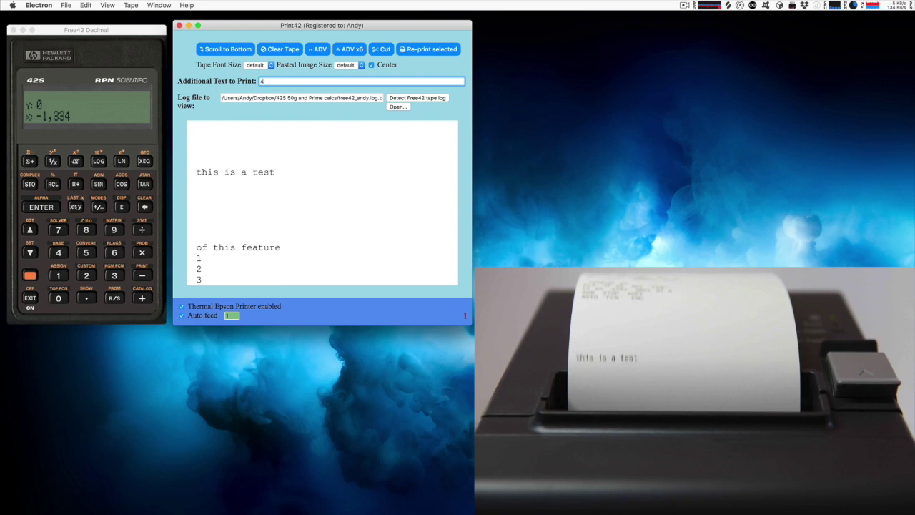
pyautogui.press('Return')
pyautogui.write('4')
pyautogui.press('Return')
pyautogui.write('hi there')
pyautogui.press('Return')
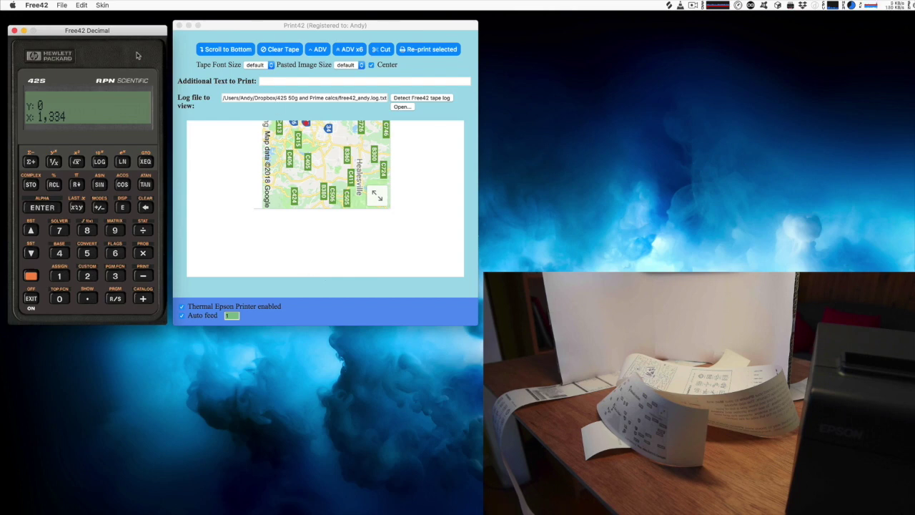
# Show Free42's own print-out, look through the PLOT program listing, and close the print-out window
pyautogui.click(66, 7)
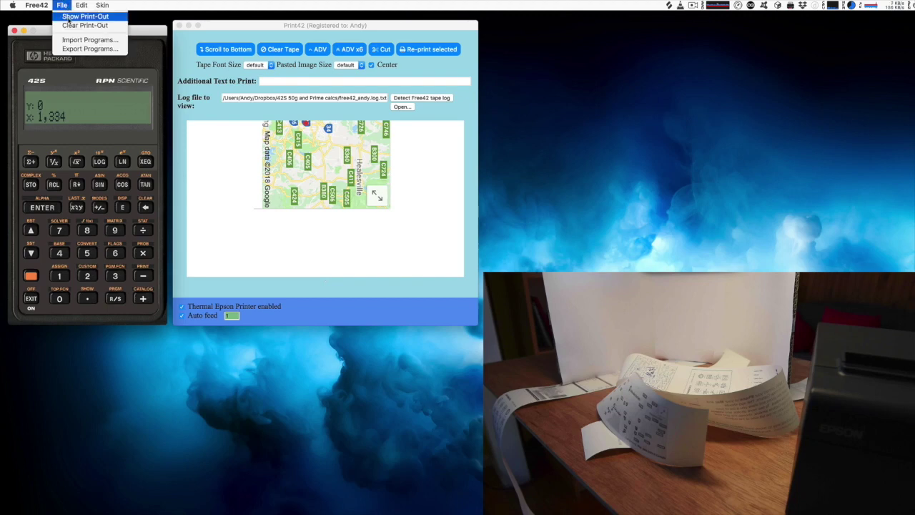
pyautogui.click(85, 16)
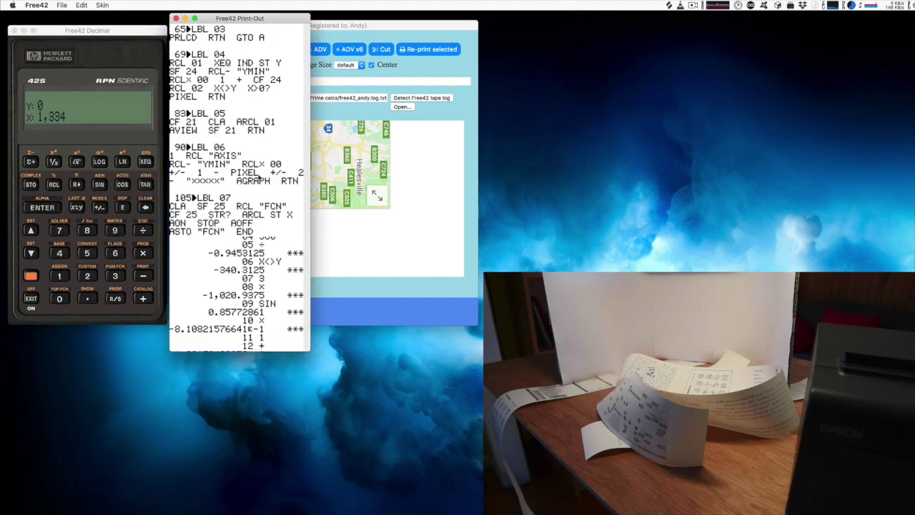
pyautogui.scroll(15, 261, 178)
pyautogui.scroll(3, 260, 179)
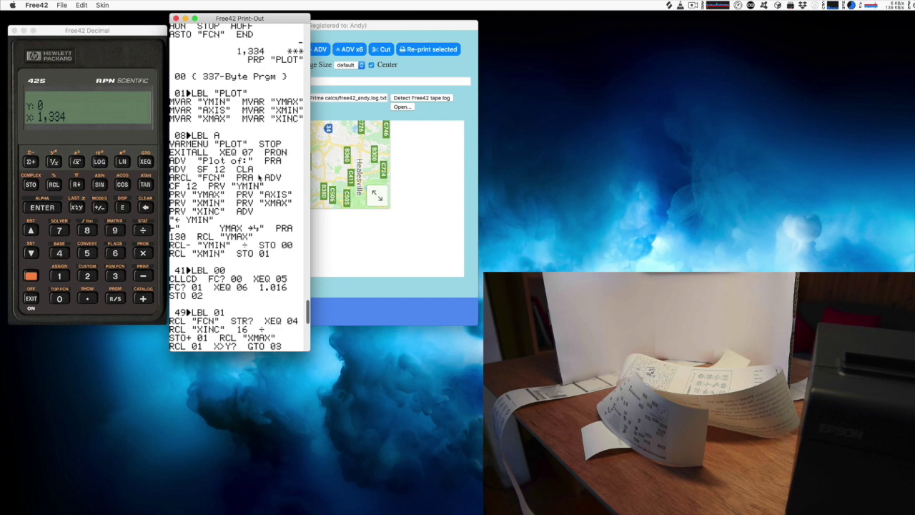
pyautogui.scroll(-20, 260, 177)
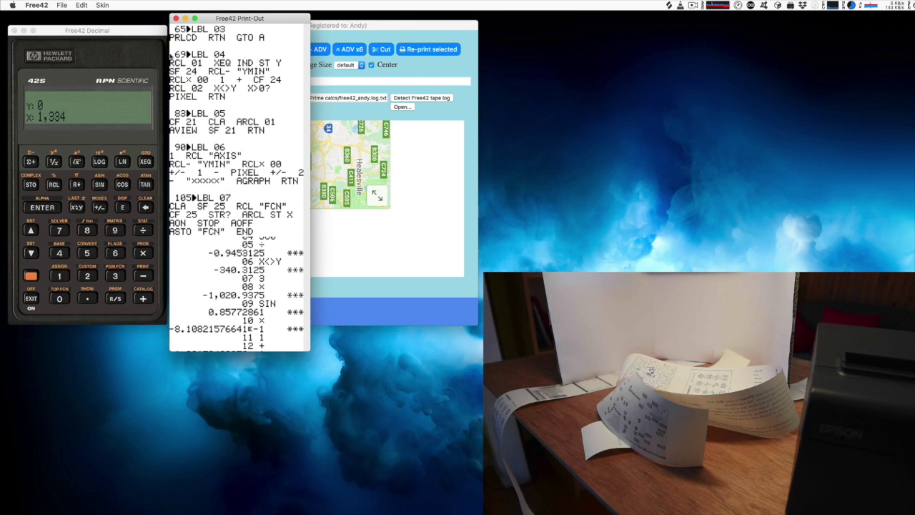
pyautogui.click(176, 18)
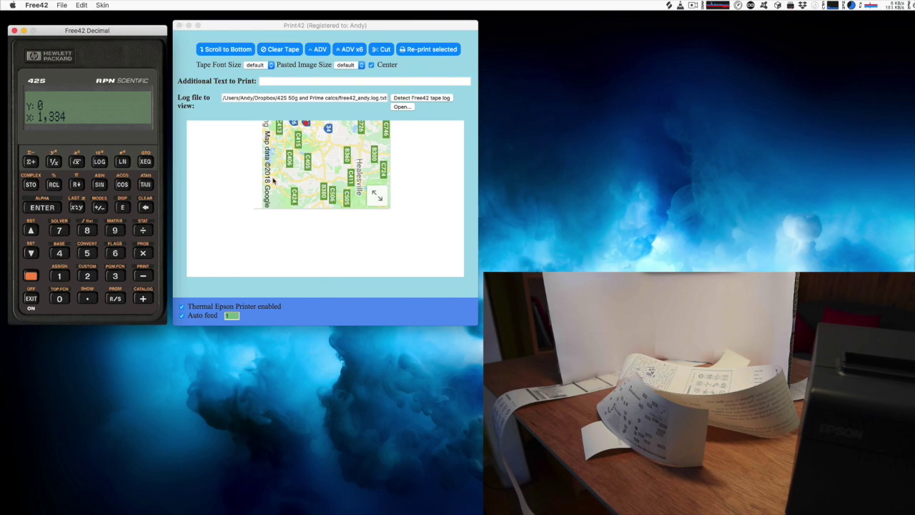
# Look through the Print42 tape's pasted images and the PLOT program listing for comparison
pyautogui.scroll(5, 274, 179)
pyautogui.scroll(-10, 272, 170)
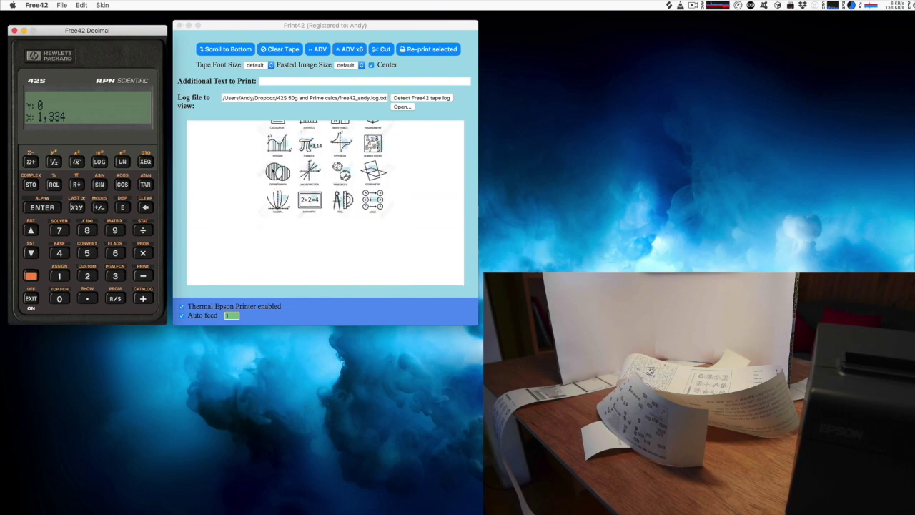
pyautogui.scroll(-5, 272, 170)
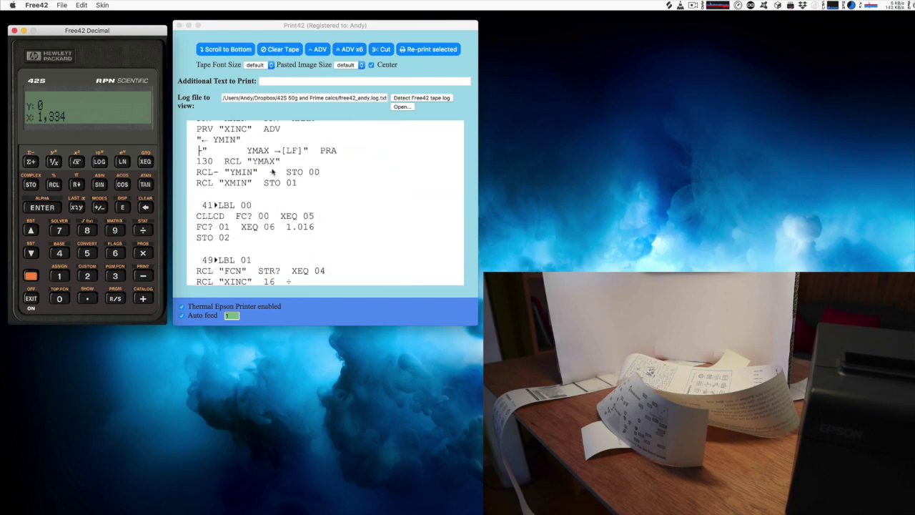
pyautogui.scroll(-5, 272, 171)
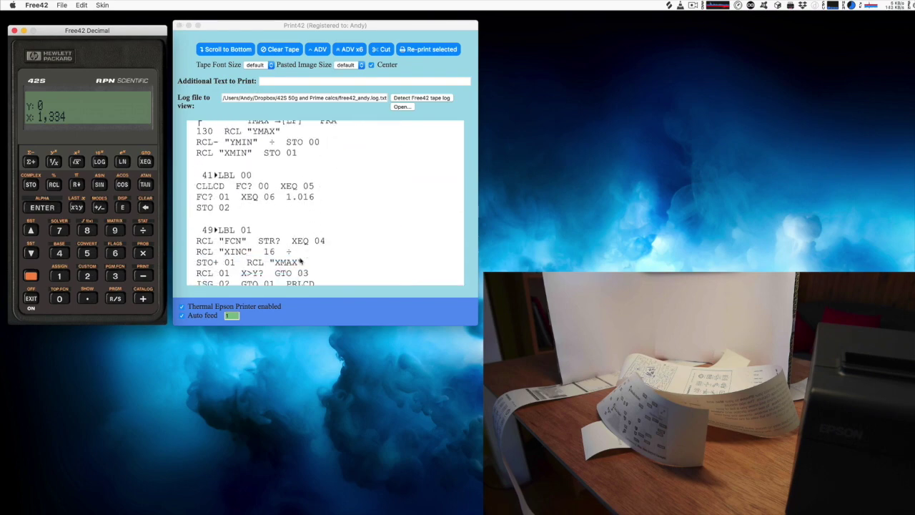
# Try the tape font size at small, and switch it to large for the PLOT program listing
pyautogui.click(259, 64)
pyautogui.click(258, 65)
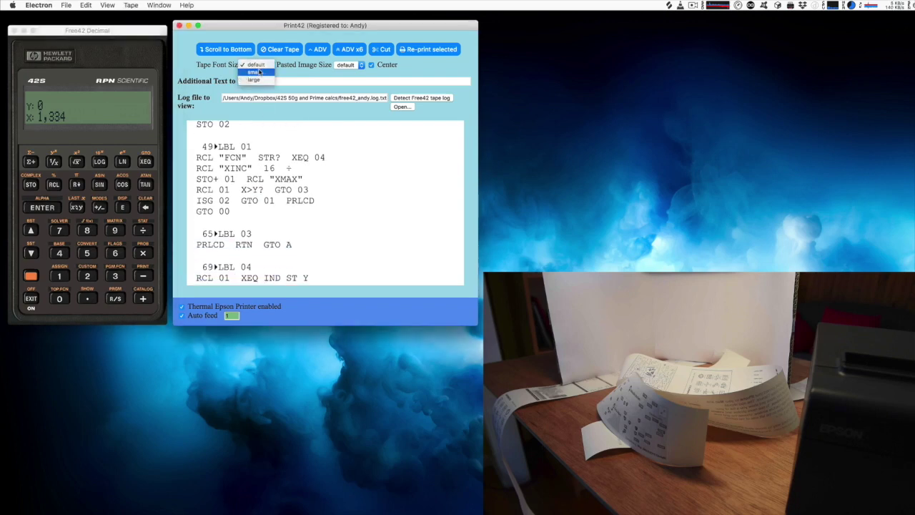
pyautogui.click(259, 73)
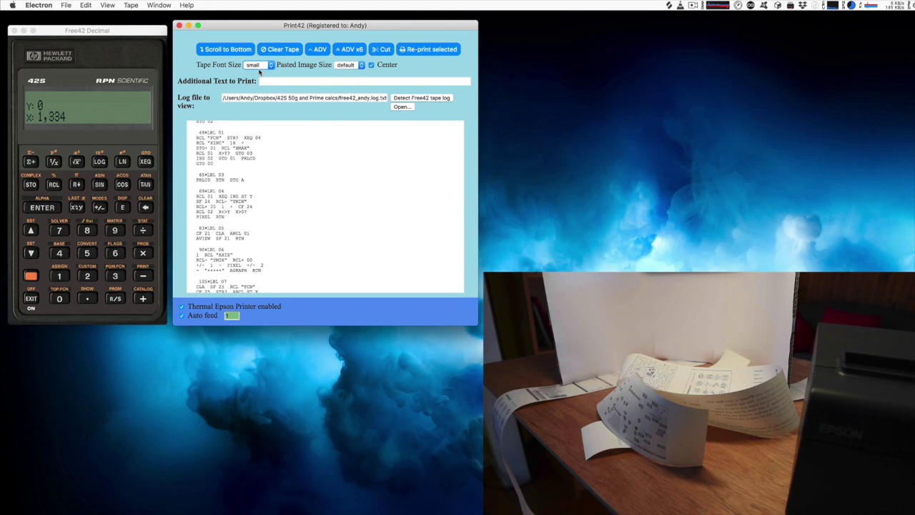
pyautogui.click(265, 67)
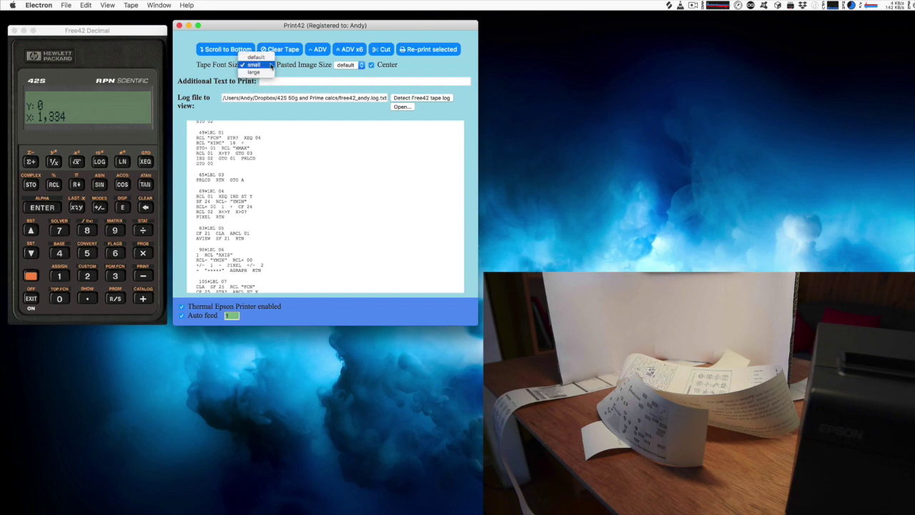
pyautogui.click(265, 72)
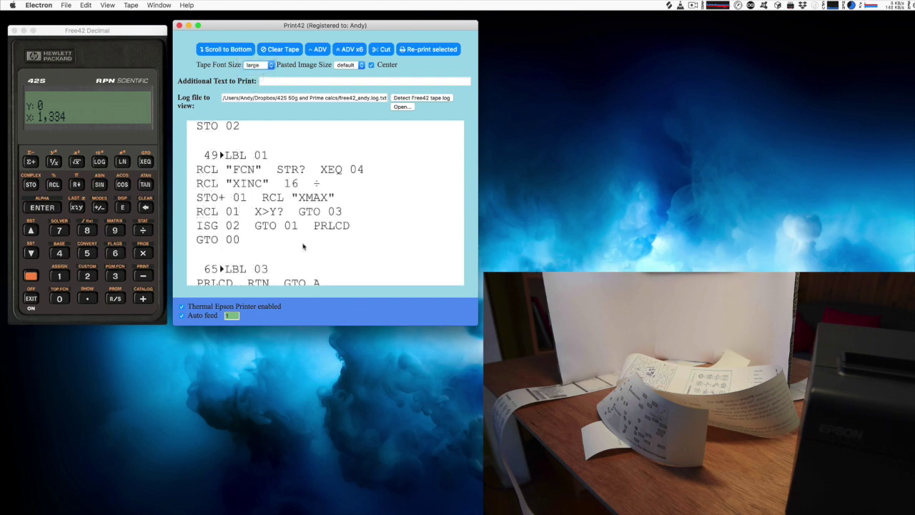
pyautogui.scroll(-5, 303, 246)
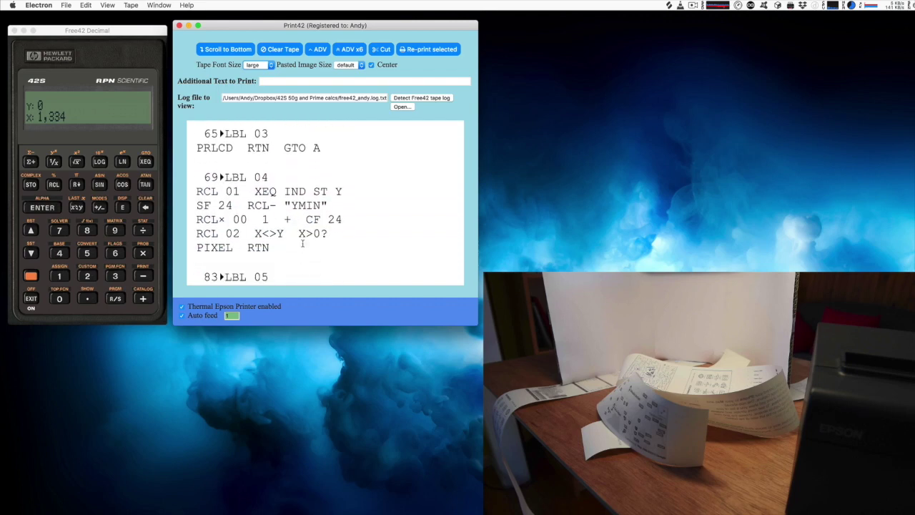
pyautogui.scroll(-2, 303, 244)
pyautogui.scroll(4, 303, 245)
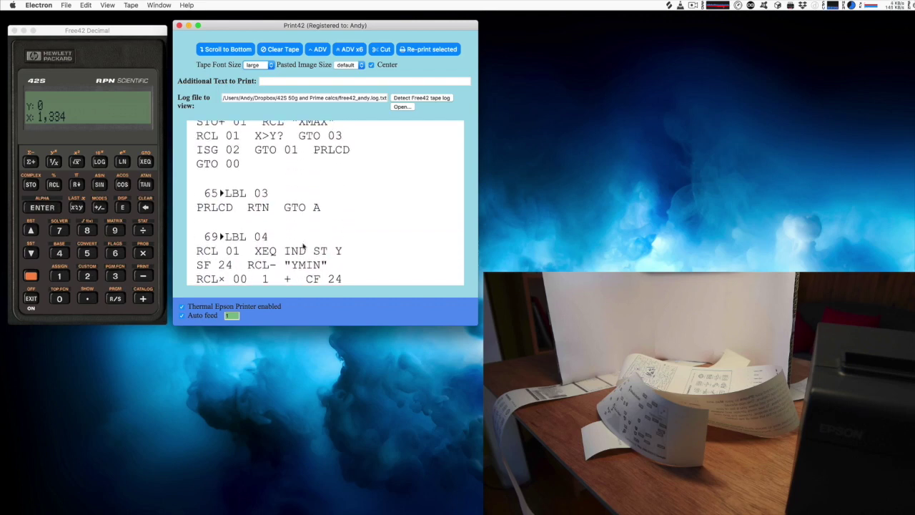
pyautogui.scroll(3, 302, 246)
# Highlight the LBL 01 section of the listing briefly, and search the tape for "LBL"
pyautogui.moveTo(282, 228); pyautogui.dragTo(183, 135)
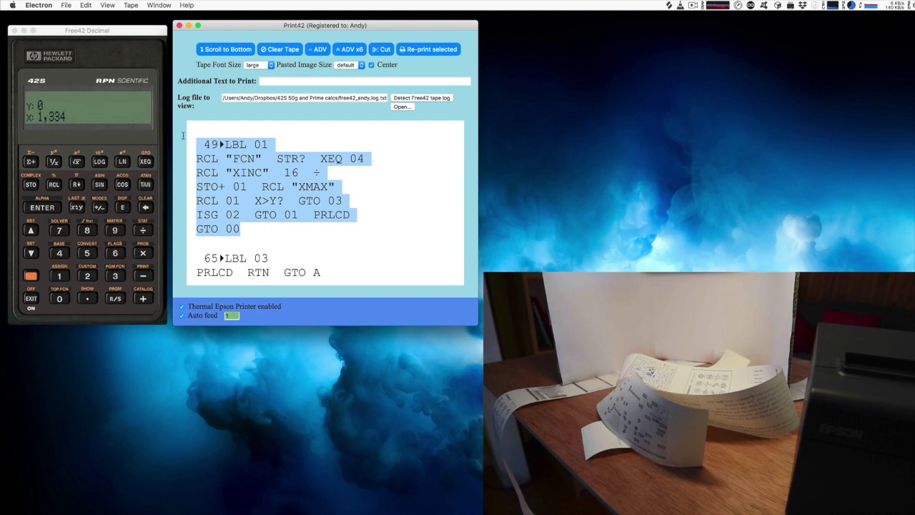
pyautogui.click(244, 180)
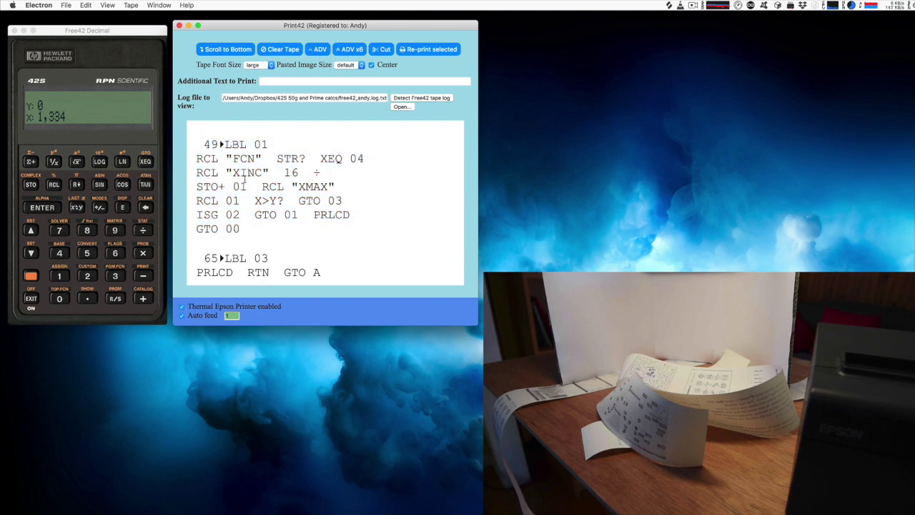
pyautogui.press('super+v')
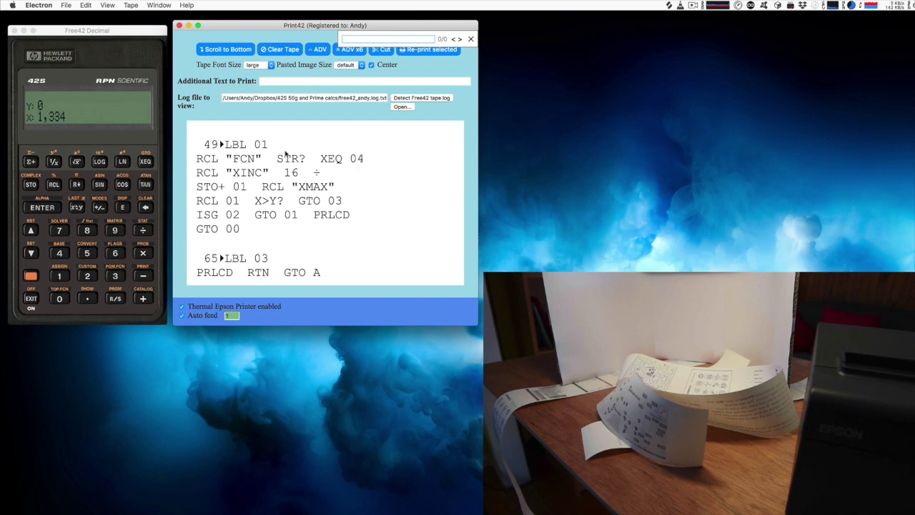
pyautogui.write('LBL')
pyautogui.press('Return')
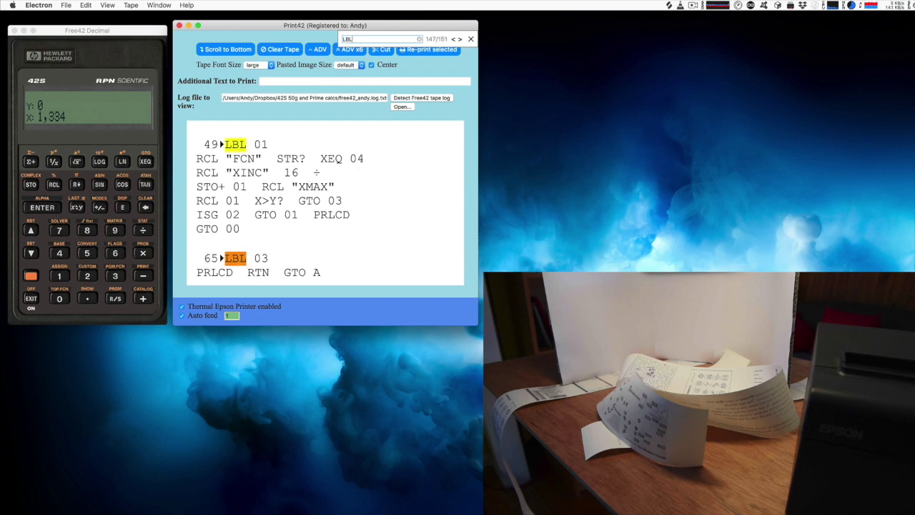
pyautogui.click(470, 39)
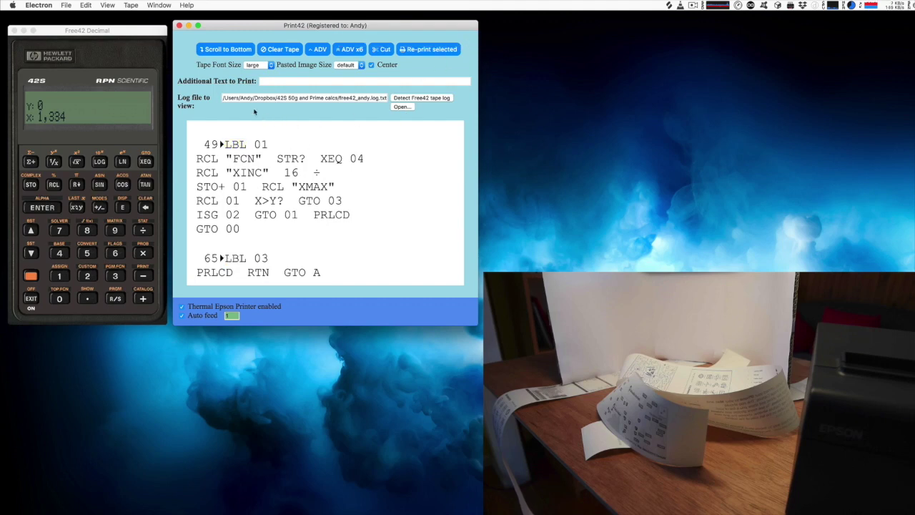
# Open the recent log file MacNoIP_DUC.log and set the tape font size to small
pyautogui.click(65, 5)
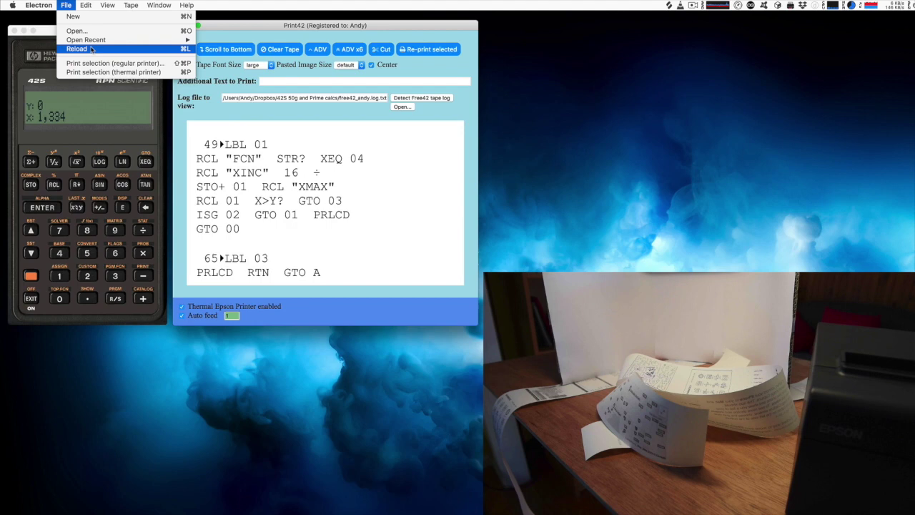
pyautogui.moveTo(91, 40)
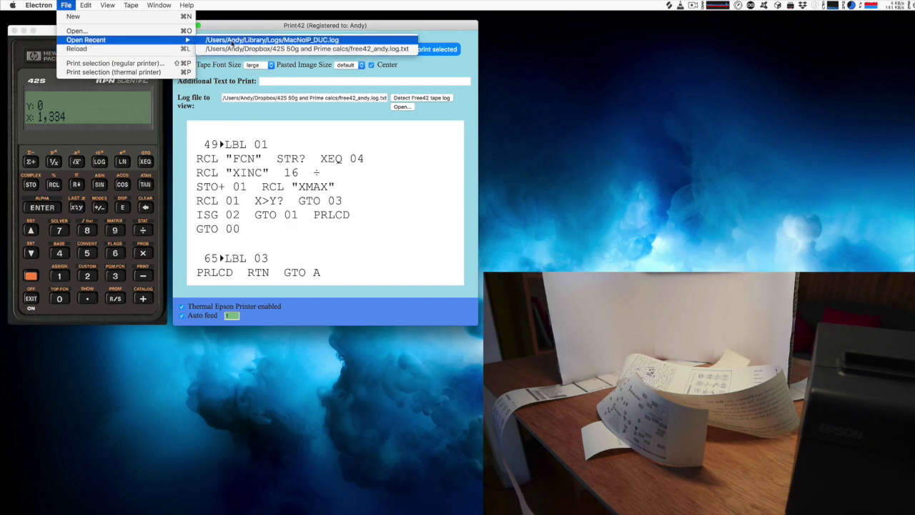
pyautogui.click(230, 40)
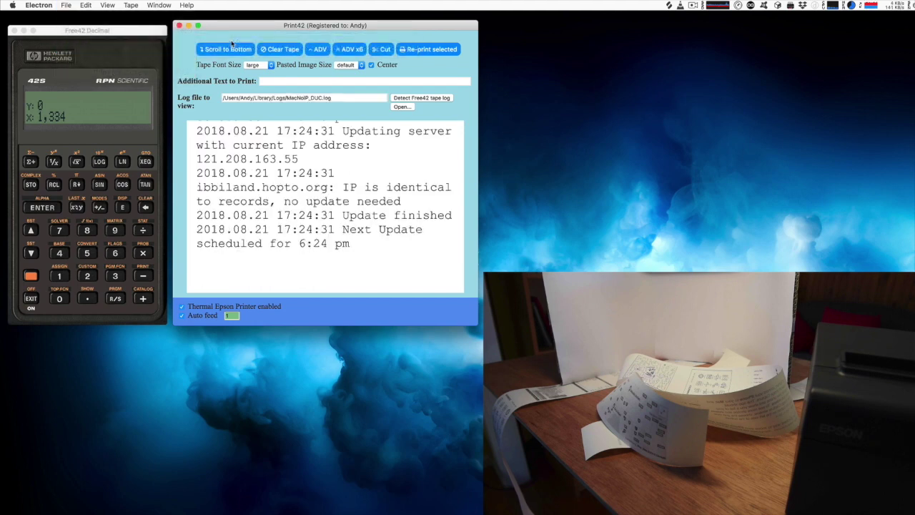
pyautogui.click(267, 65)
pyautogui.click(263, 57)
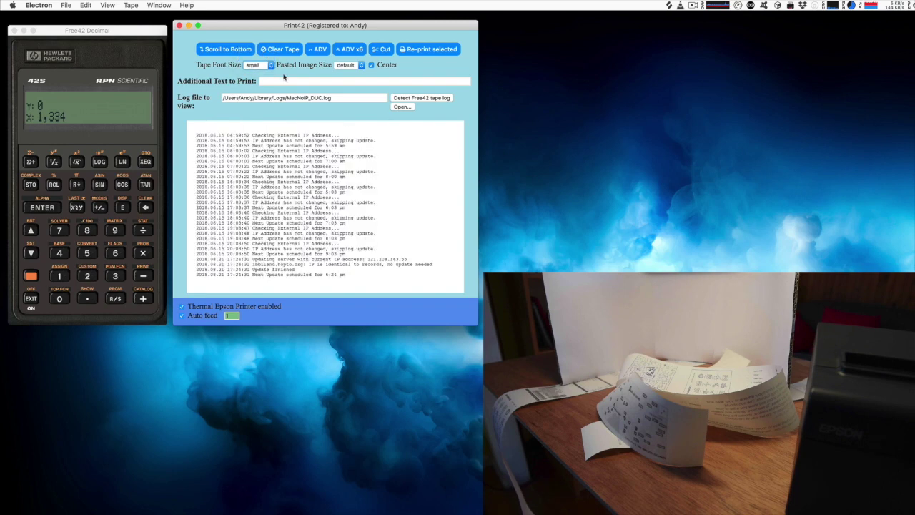
pyautogui.scroll(15, 335, 169)
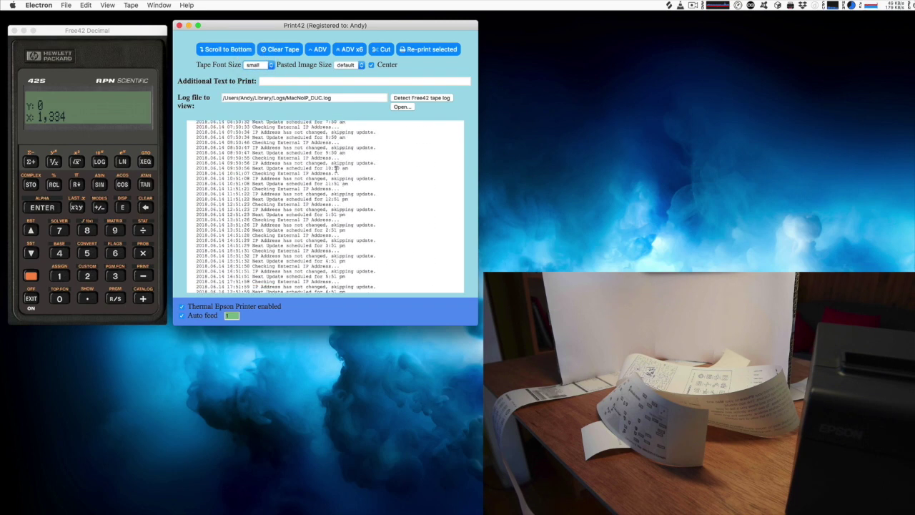
pyautogui.scroll(20, 335, 170)
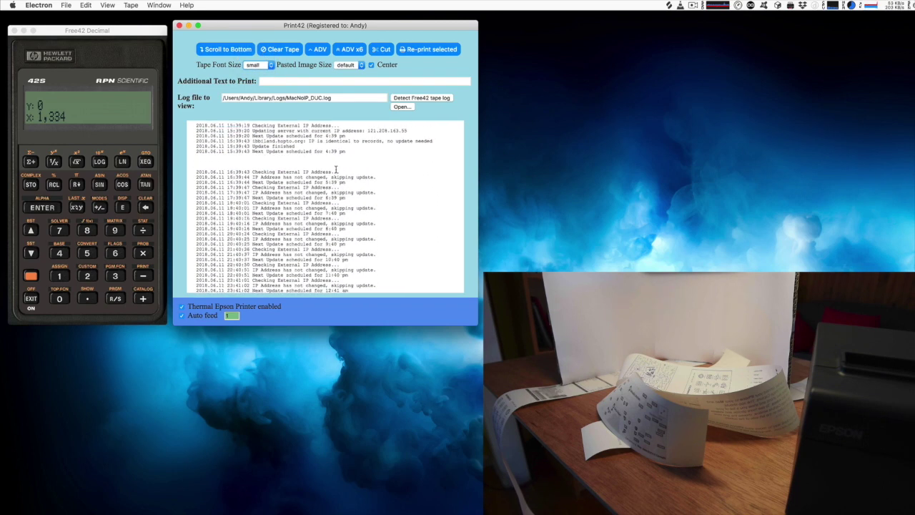
pyautogui.scroll(15, 335, 170)
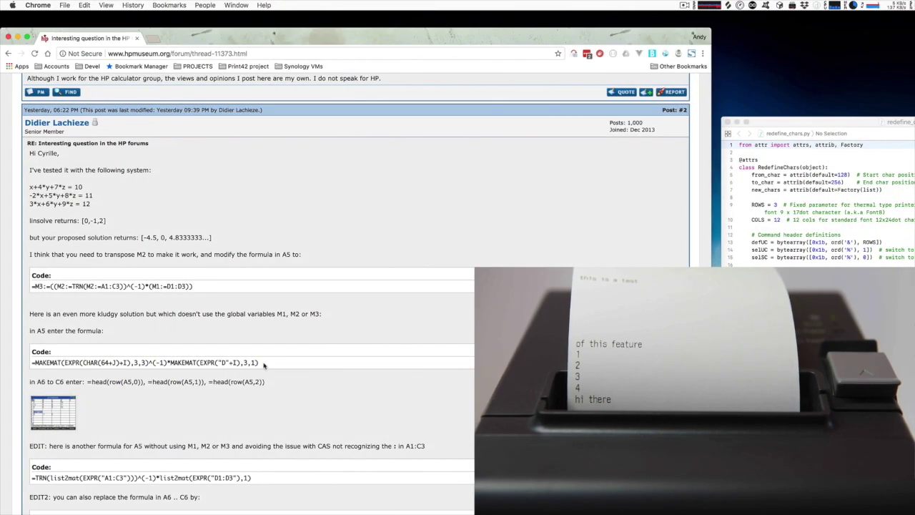
# Copy the formula =MAKEMAT(EXPR(CHAR(64+J)+I),3,3)^(-1)*MAKEMAT(EXPR("D"+I),3,1) from the Chrome forum post and print it as additional text in Print42
pyautogui.moveTo(261, 364); pyautogui.dragTo(27, 368)
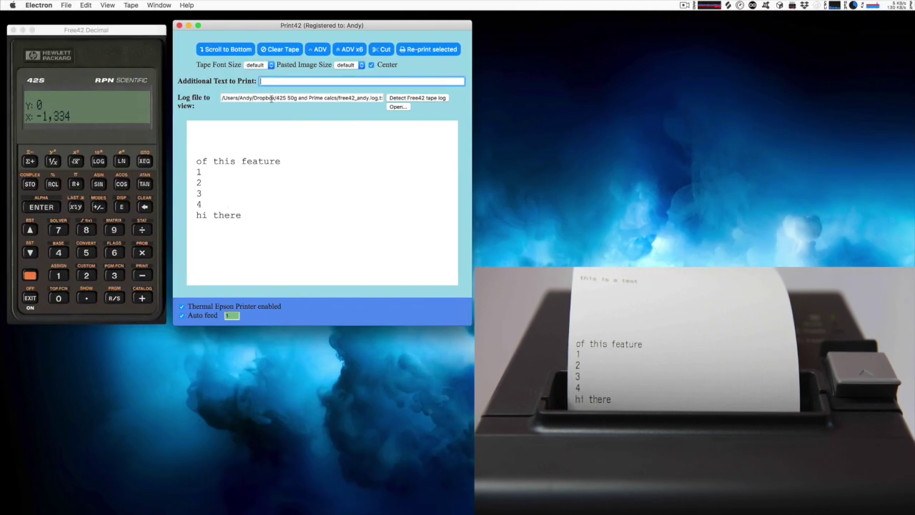
pyautogui.press('super+v')
pyautogui.press('Return')
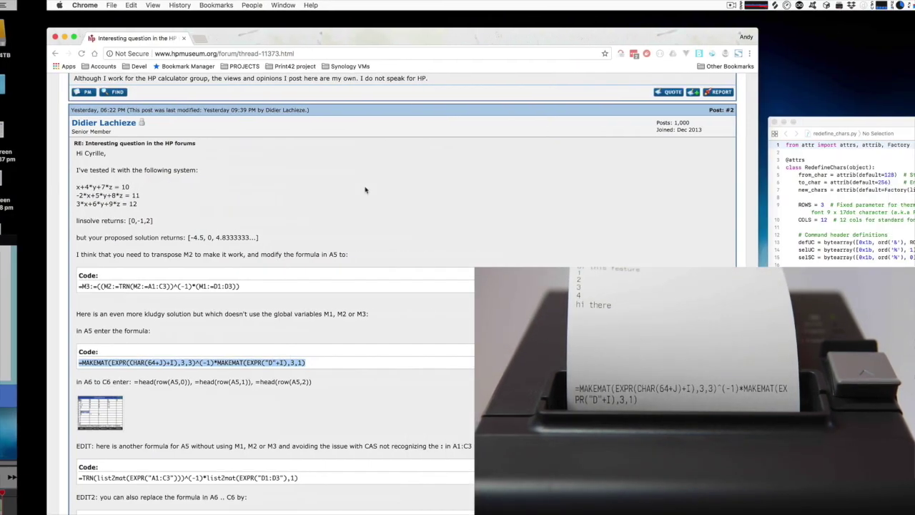
# Copy the three-line equation system from the Chrome forum post and print it in Print42 as a multi-line text block
pyautogui.moveTo(90, 205); pyautogui.dragTo(26, 188)
pyautogui.press('super+c')
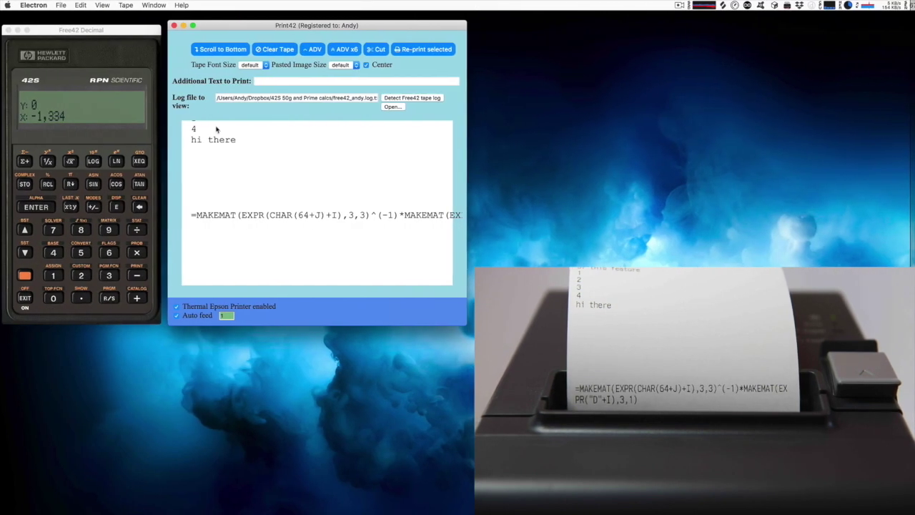
pyautogui.click(86, 5)
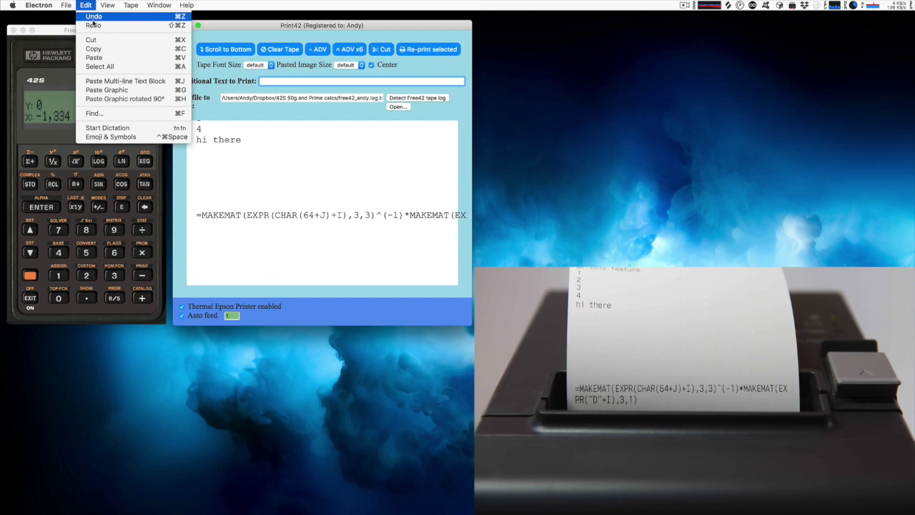
pyautogui.click(122, 81)
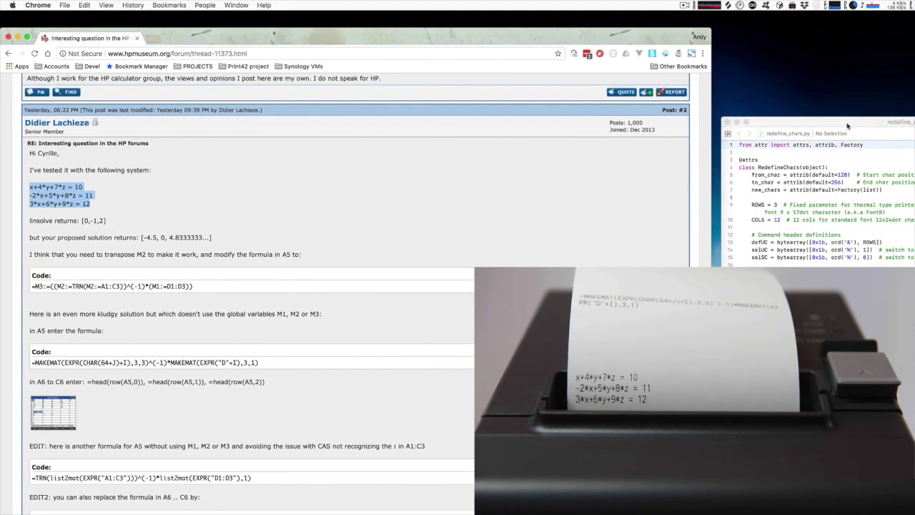
# Print the command header definitions from redefine_chars.py in Xcode as a multi-line text block, and narrow the Print42 window slightly
pyautogui.moveTo(848, 126); pyautogui.dragTo(308, 138)
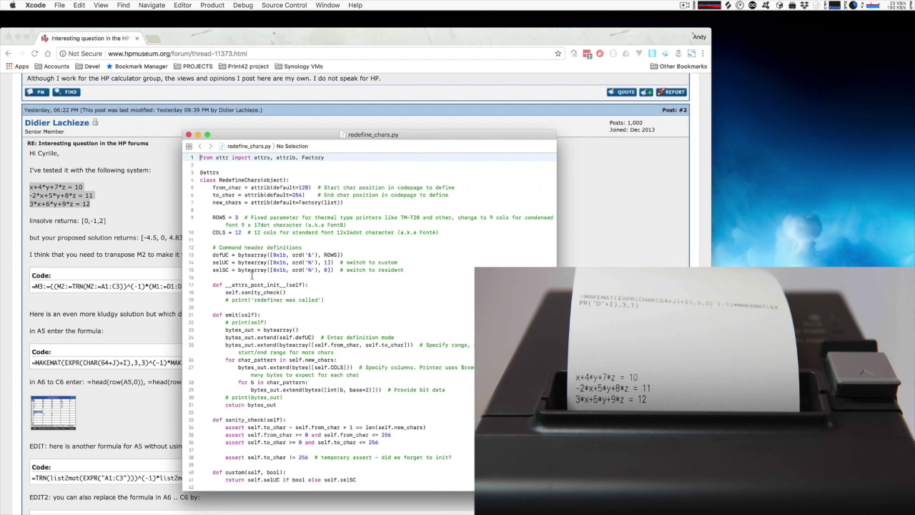
pyautogui.moveTo(434, 269); pyautogui.dragTo(156, 246)
pyautogui.press('super+c')
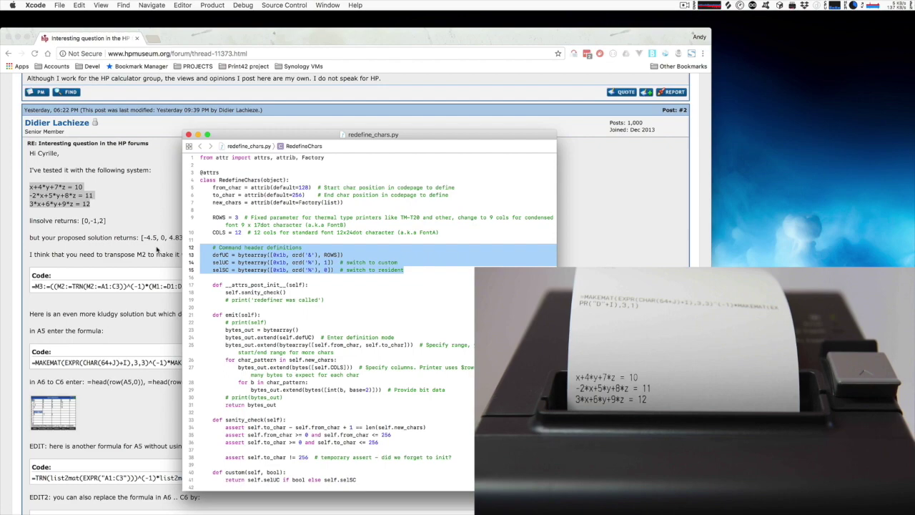
pyautogui.hotkey('ctrl', 'Left')
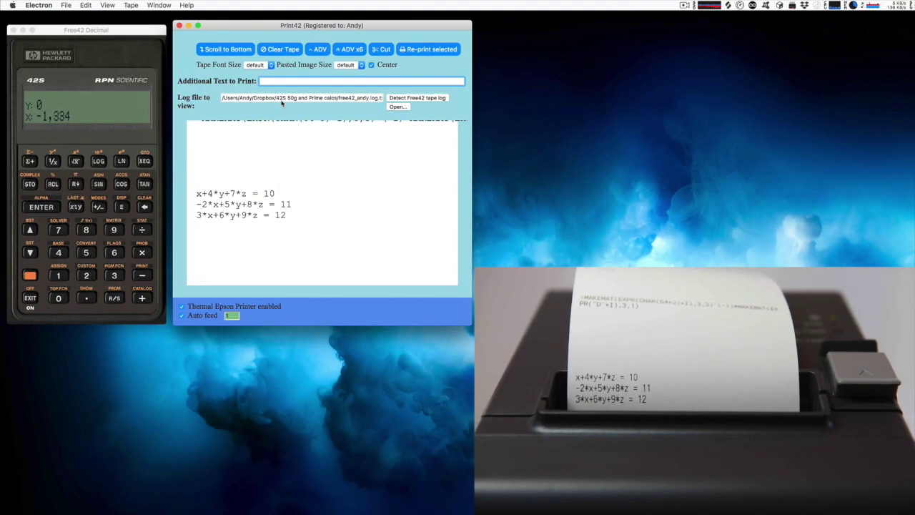
pyautogui.click(86, 5)
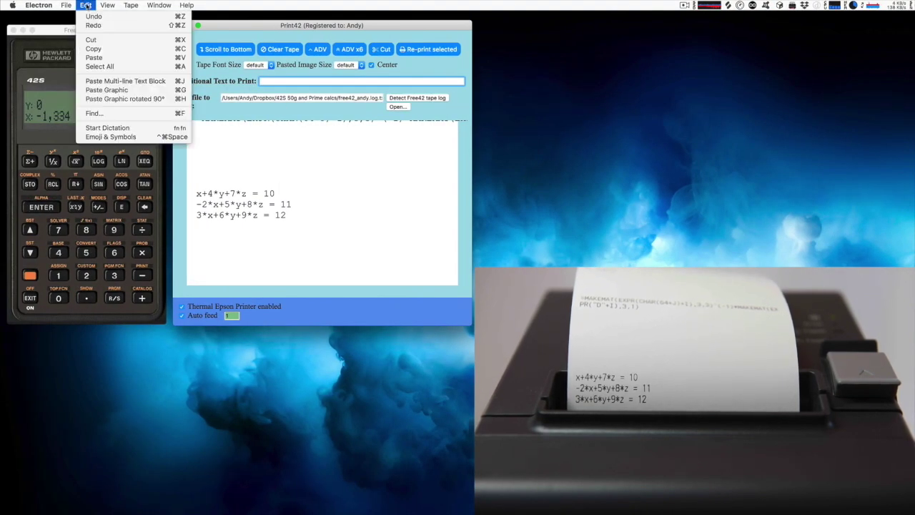
pyautogui.click(121, 80)
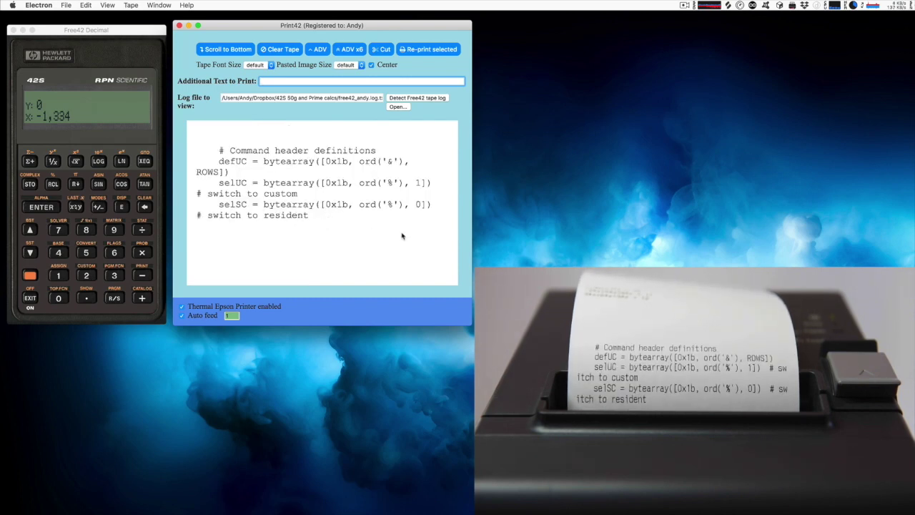
pyautogui.moveTo(472, 243)
pyautogui.mouseDown()
pyautogui.moveTo(613, 261)
pyautogui.moveTo(463, 257)
pyautogui.mouseUp()
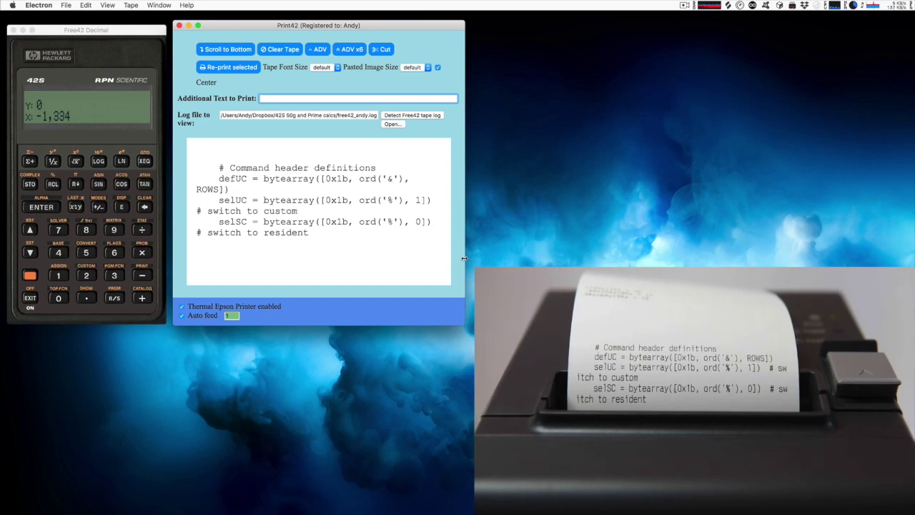
# Capture a screenshot of the command header definitions in Xcode's redefine_chars.py and print it in Print42 as a pasted graphic without rotation
pyautogui.hotkey('ctrl', 'Right')
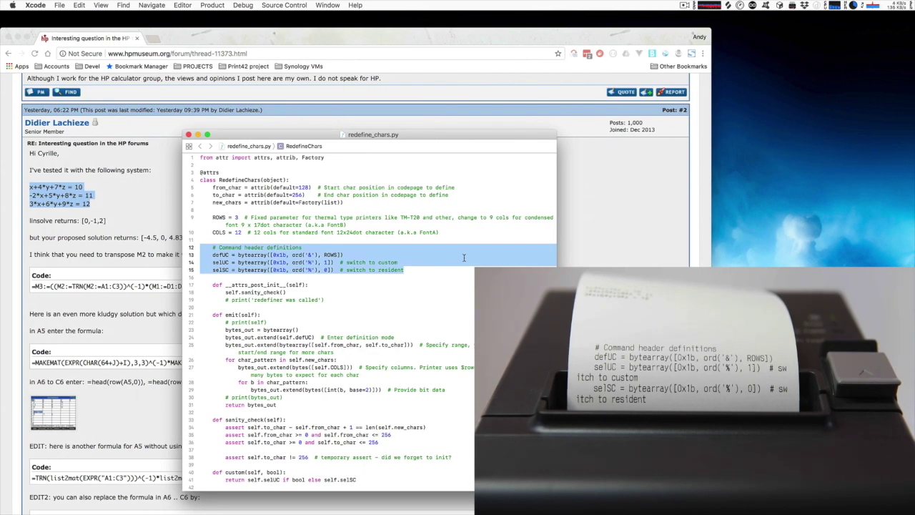
pyautogui.click(432, 276)
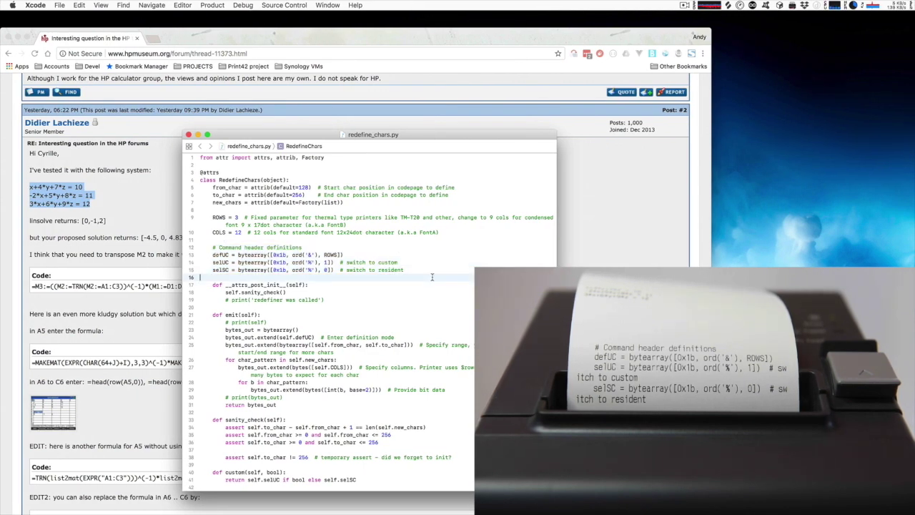
pyautogui.press('super+shift+4')
pyautogui.moveTo(205, 241); pyautogui.dragTo(407, 275)
pyautogui.hotkey('ctrl', 'Left')
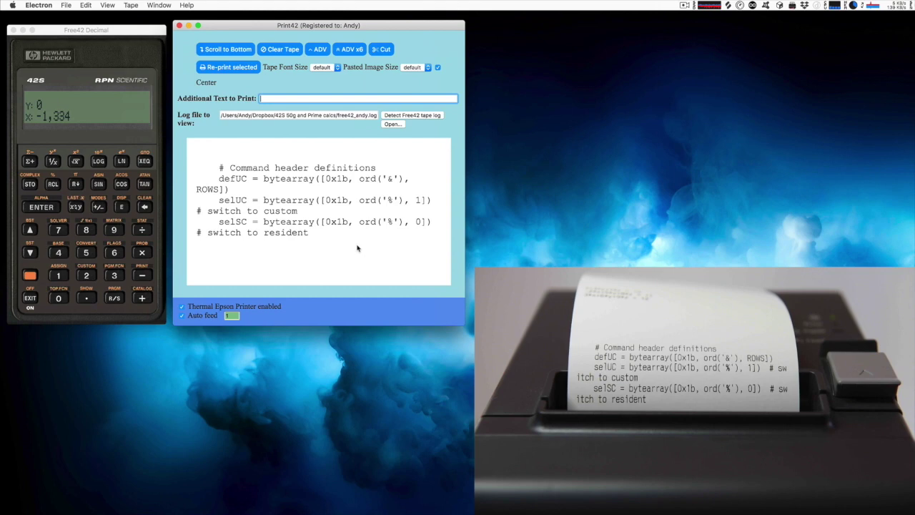
pyautogui.click(86, 5)
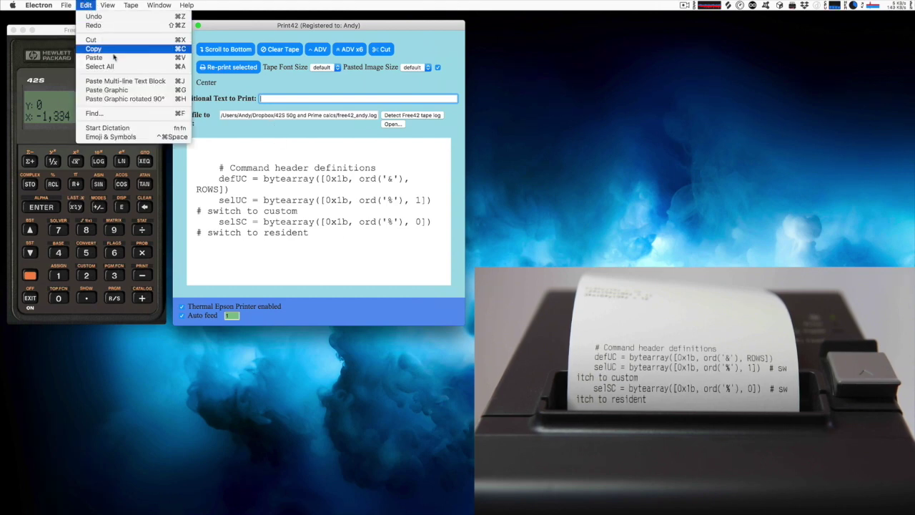
pyautogui.click(123, 90)
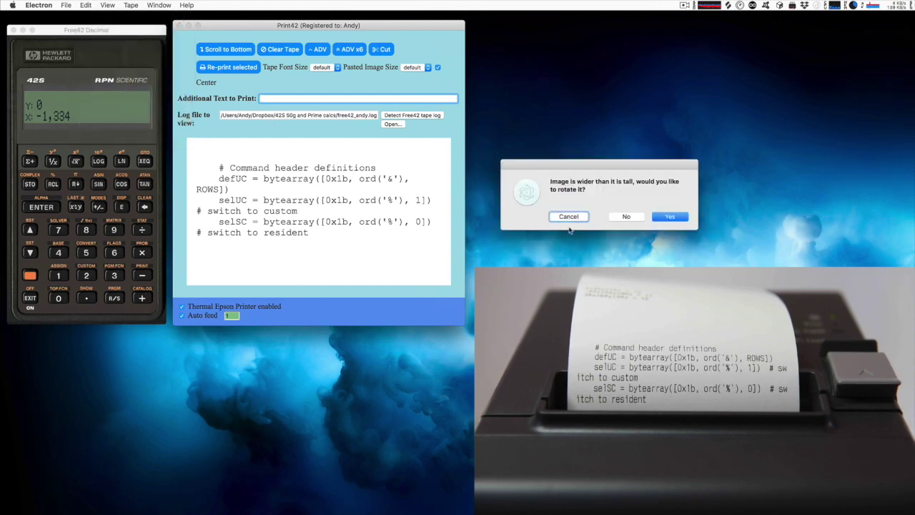
pyautogui.click(619, 242)
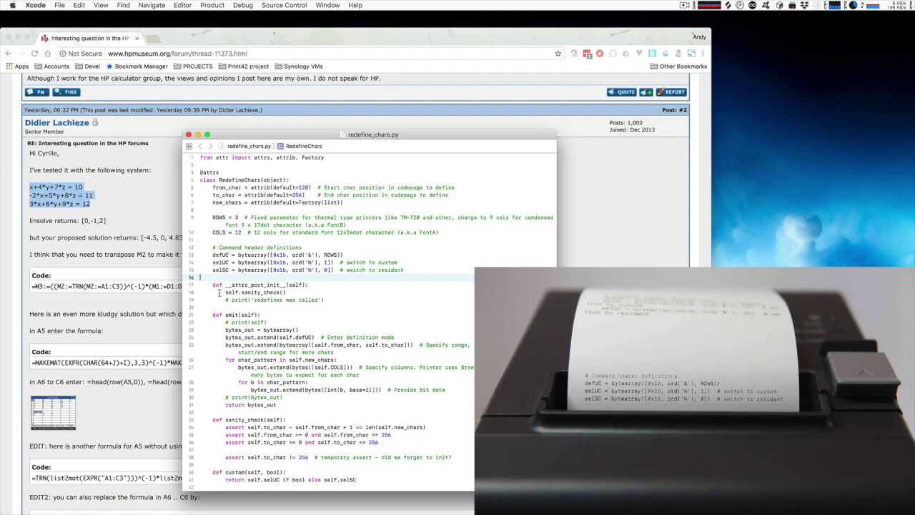
# Capture a screenshot of the emit and sanity_check code in Xcode's redefine_chars.py and print it in Print42 both unrotated and rotated
pyautogui.press('super+shift+4')
pyautogui.moveTo(210, 311); pyautogui.dragTo(453, 469)
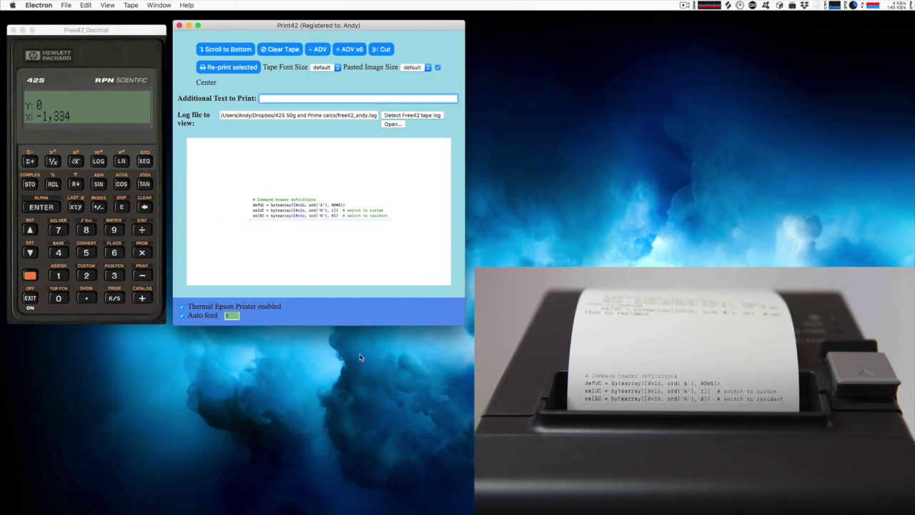
pyautogui.press('super+v')
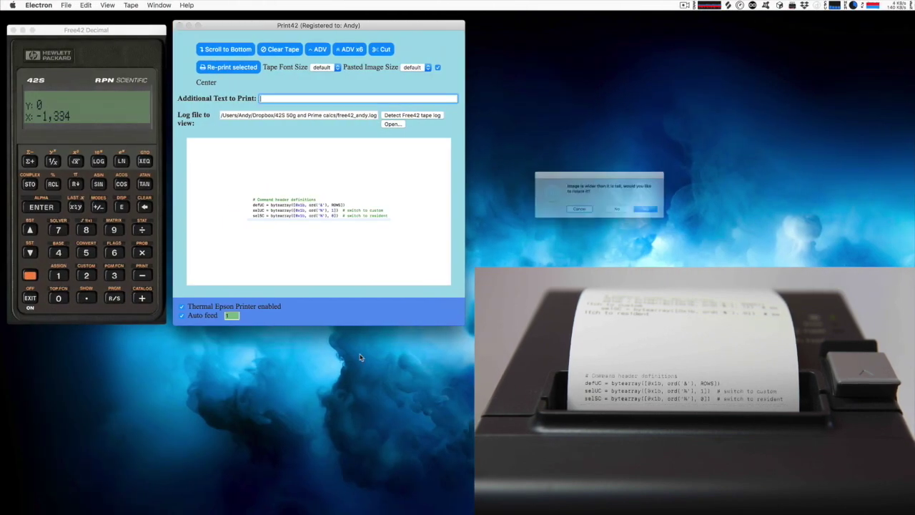
pyautogui.click(629, 217)
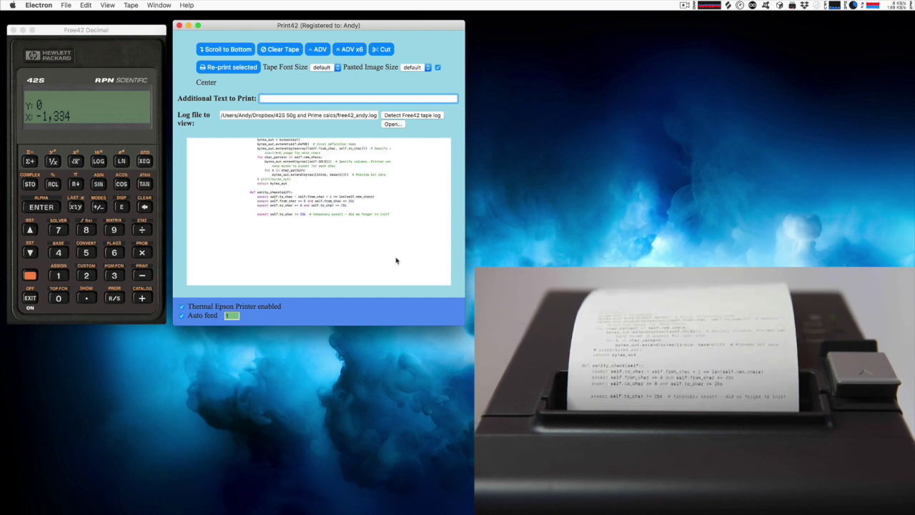
pyautogui.press('super+v')
pyautogui.click(667, 216)
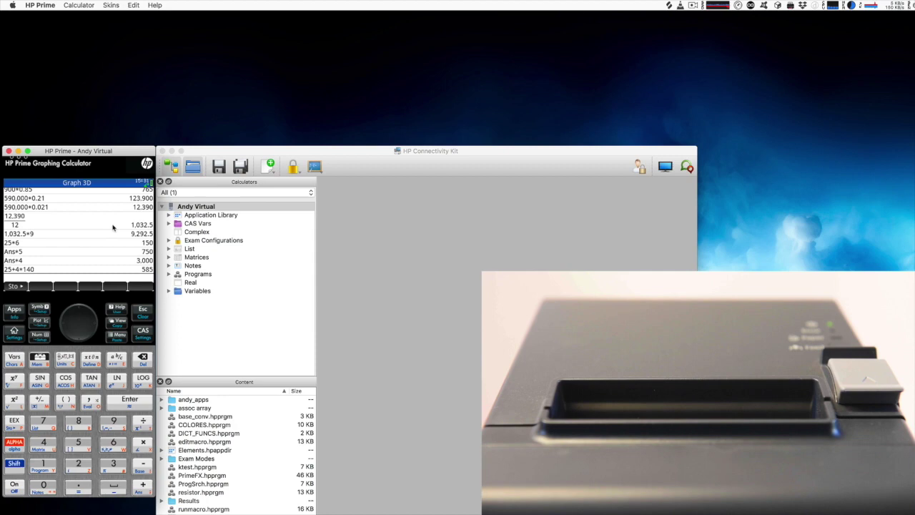
# Get a screen capture of the virtual HP Prime in HP Connectivity Kit and print it in Print42 without rotation
pyautogui.click(194, 207)
pyautogui.rightClick(194, 210)
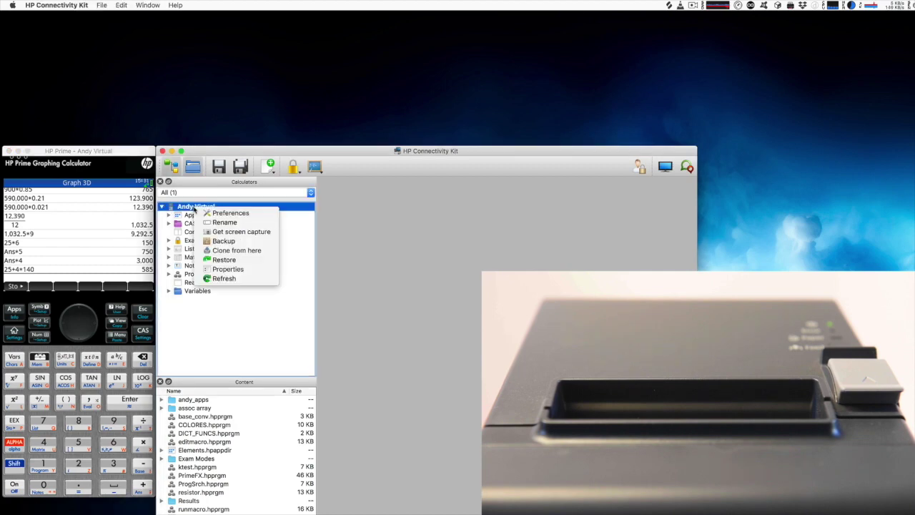
pyautogui.click(226, 233)
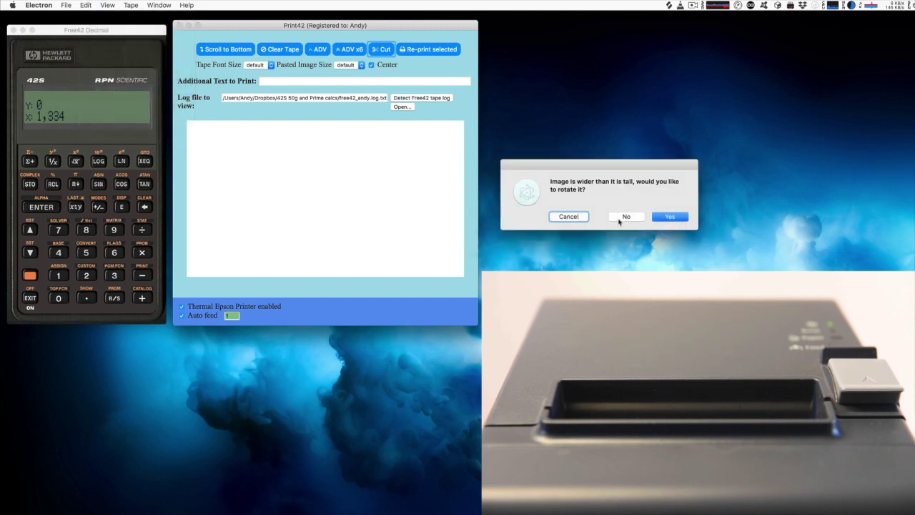
pyautogui.click(619, 217)
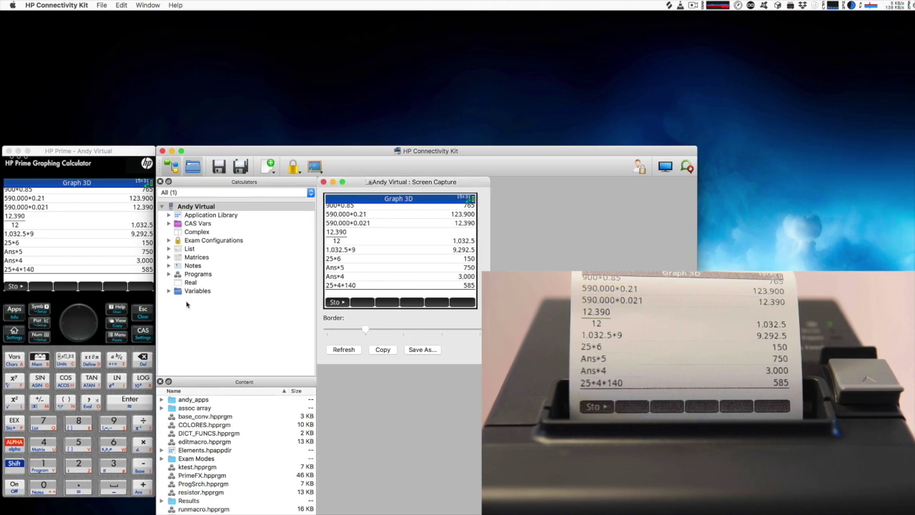
# Plot the Function app's graph on the HP Prime, refresh and copy its screen capture, and print it in Print42
pyautogui.click(20, 313)
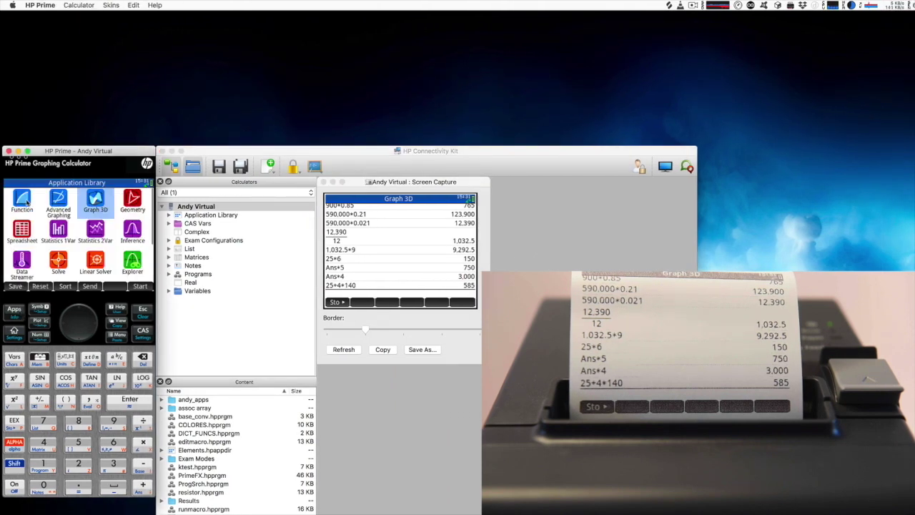
pyautogui.click(26, 204)
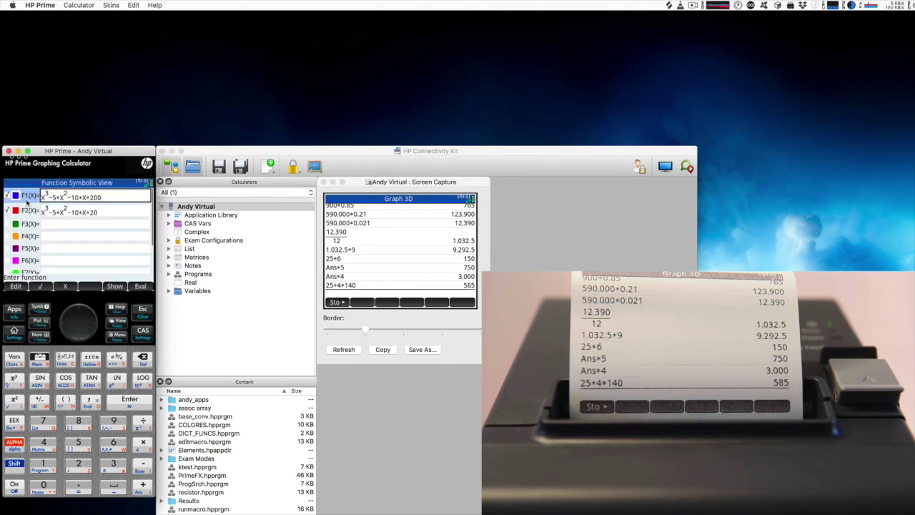
pyautogui.click(40, 321)
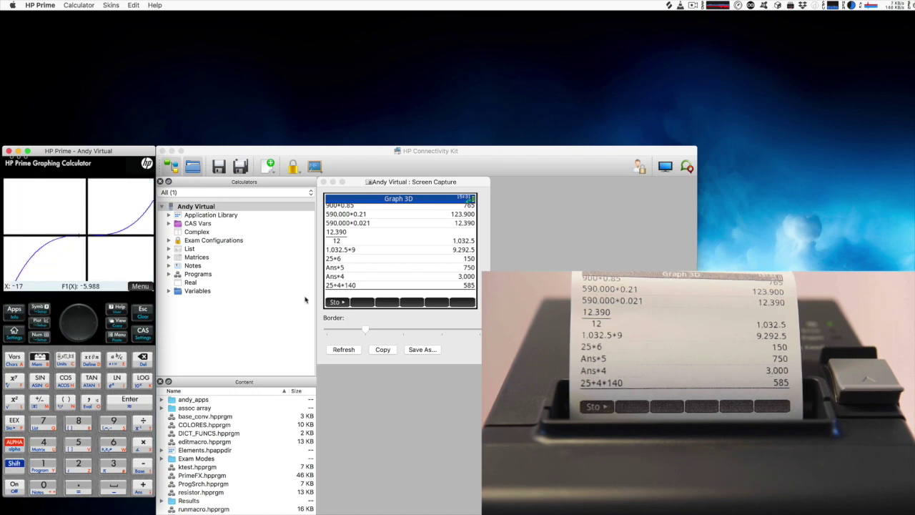
pyautogui.click(344, 350)
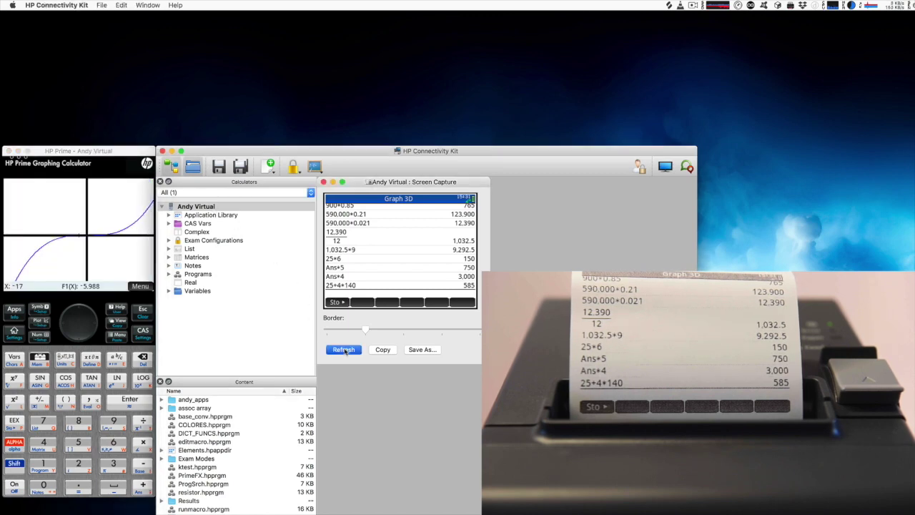
pyautogui.click(381, 349)
pyautogui.hotkey('ctrl', 'Left')
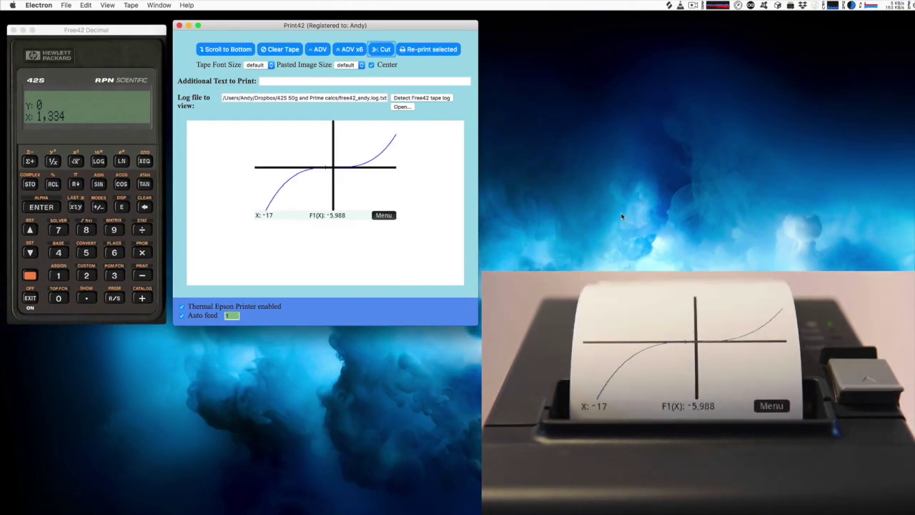
# Return to the HP Prime and open the Elements app's periodic table from the Application Library
pyautogui.hotkey('ctrl', 'Right')
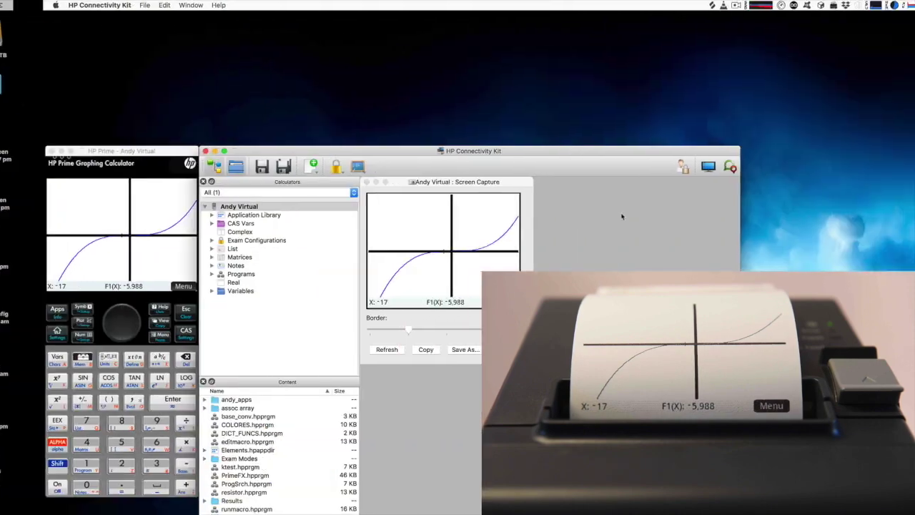
pyautogui.click(14, 310)
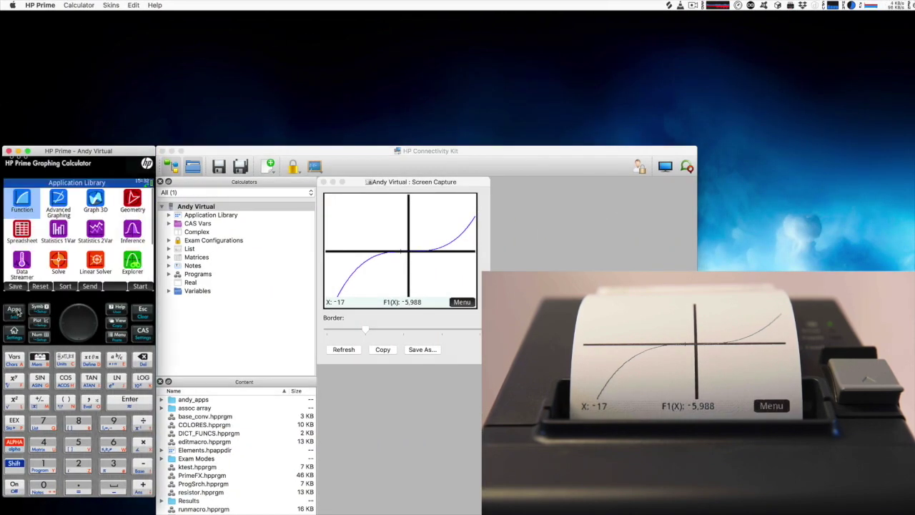
pyautogui.scroll(-2, 85, 251)
pyautogui.scroll(-1, 85, 251)
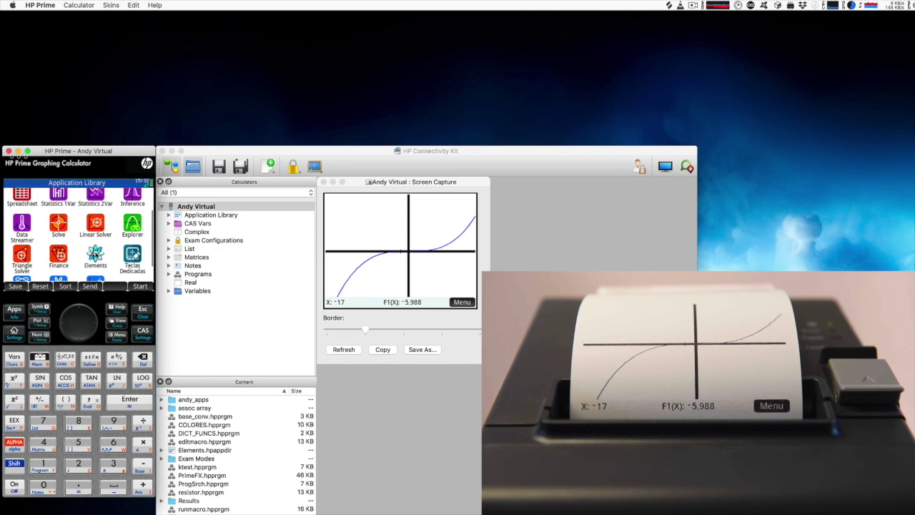
pyautogui.click(95, 254)
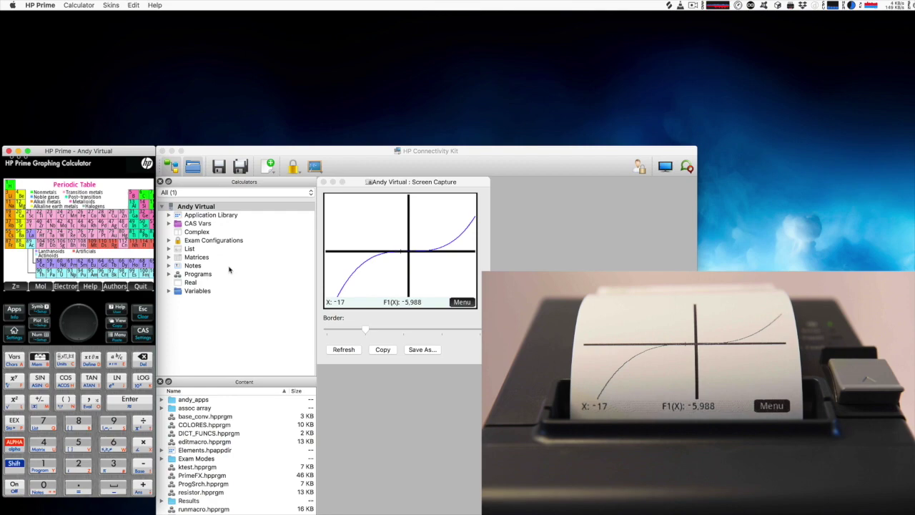
# Refresh and copy the periodic table screen capture in HP Connectivity Kit and print it in Print42 without rotation
pyautogui.click(343, 350)
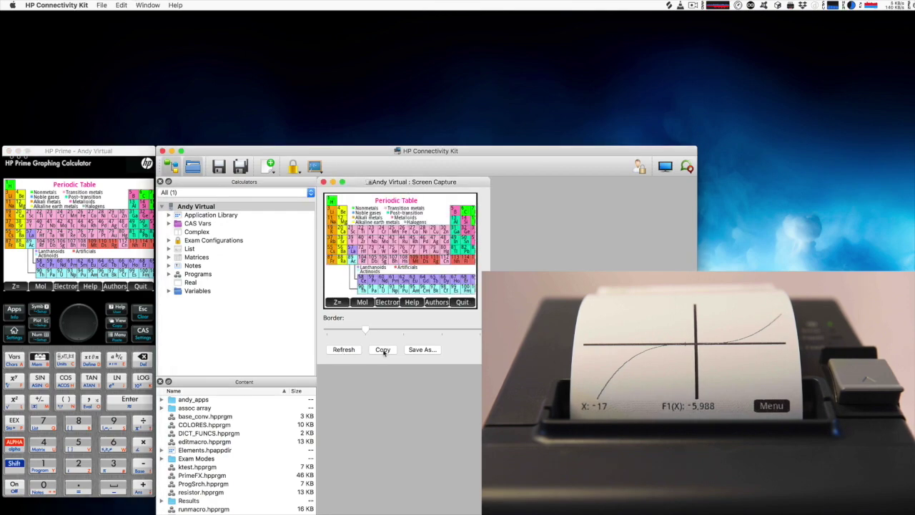
pyautogui.click(383, 350)
pyautogui.hotkey('ctrl', 'Left')
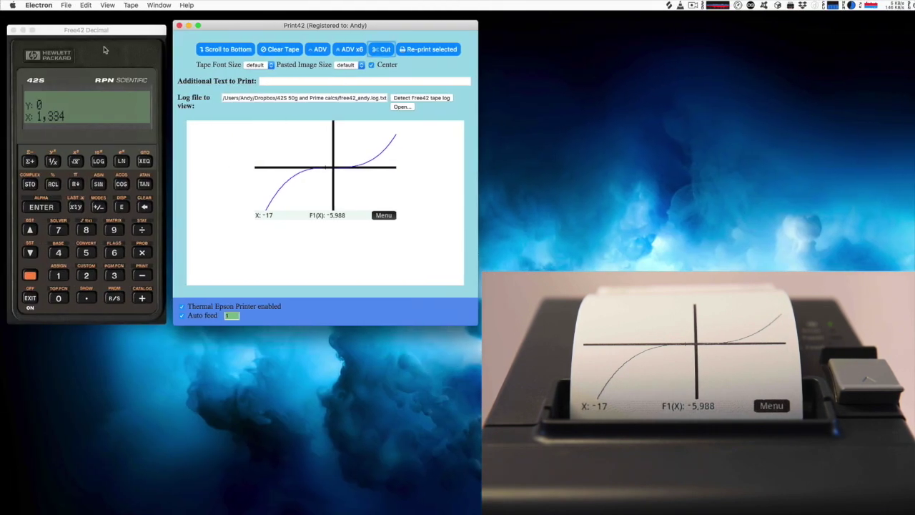
pyautogui.click(85, 5)
pyautogui.click(112, 93)
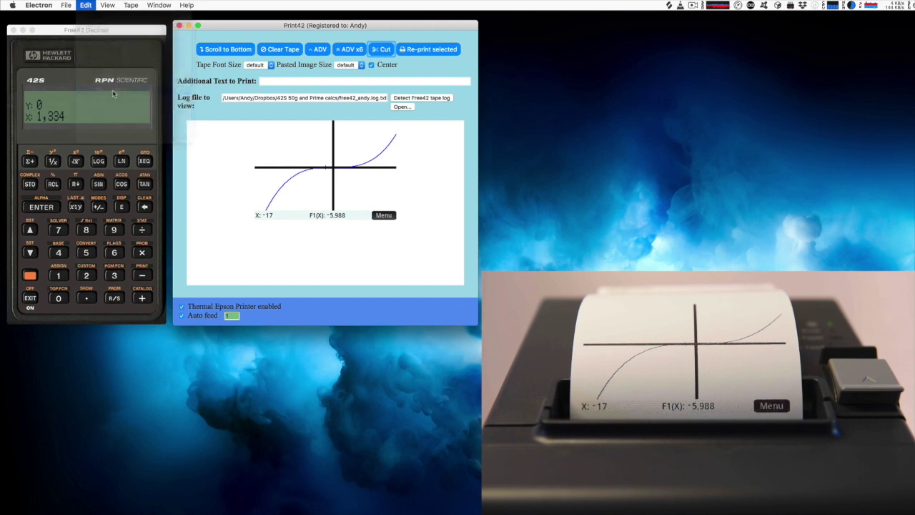
pyautogui.click(624, 217)
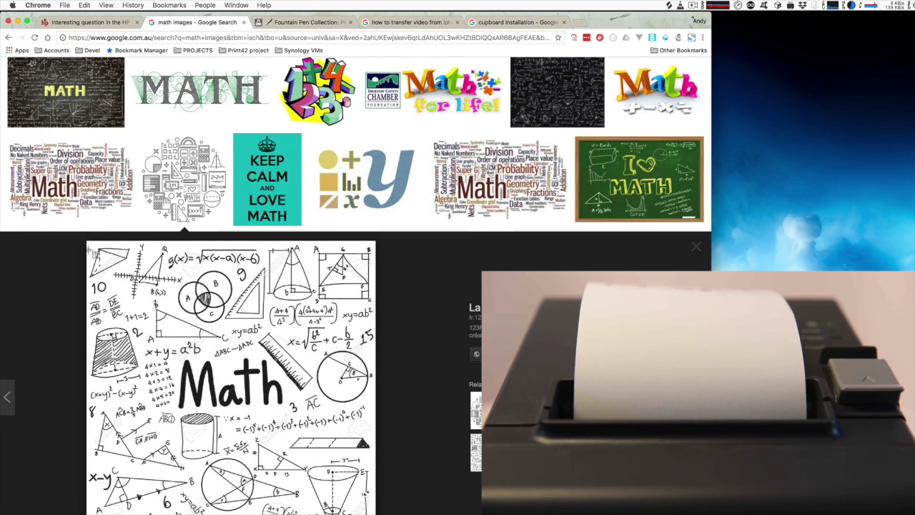
# Capture the hand-drawn Math doodle image from the Google image results in Chrome and print it in Print42 as a pasted graphic
pyautogui.moveTo(84, 240); pyautogui.dragTo(376, 514)
pyautogui.hotkey('ctrl', 'Left')
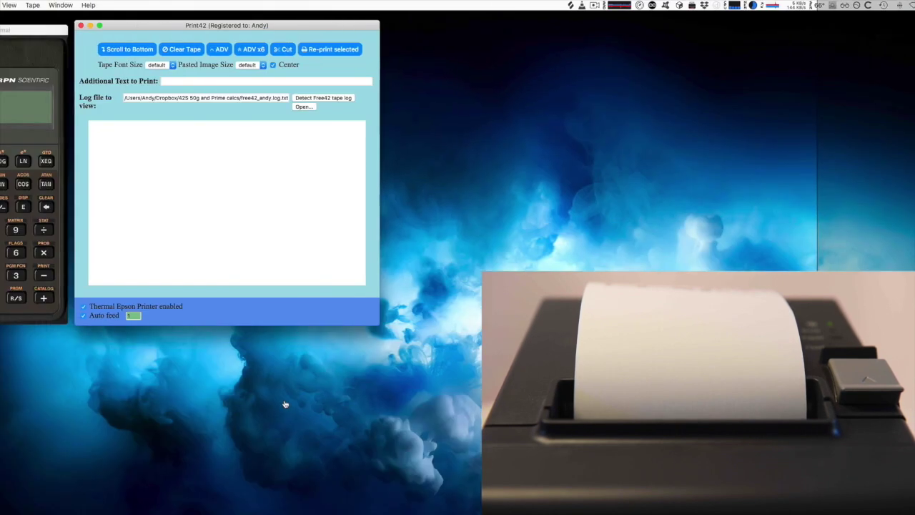
pyautogui.press('super+v')
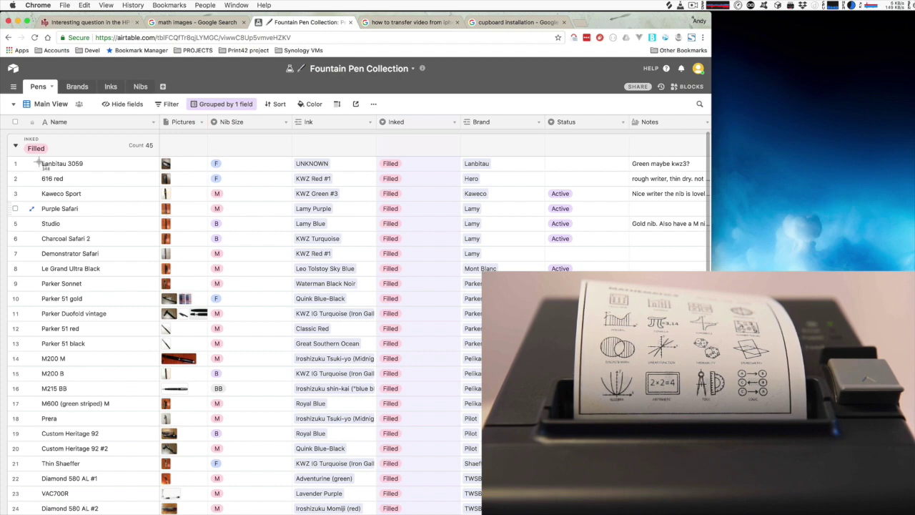
# Capture the names and pictures of the first twelve pens in Chrome's Fountain Pen Collection and print them rotated in Print42, reviewing the tape
pyautogui.moveTo(11, 157); pyautogui.dragTo(213, 343)
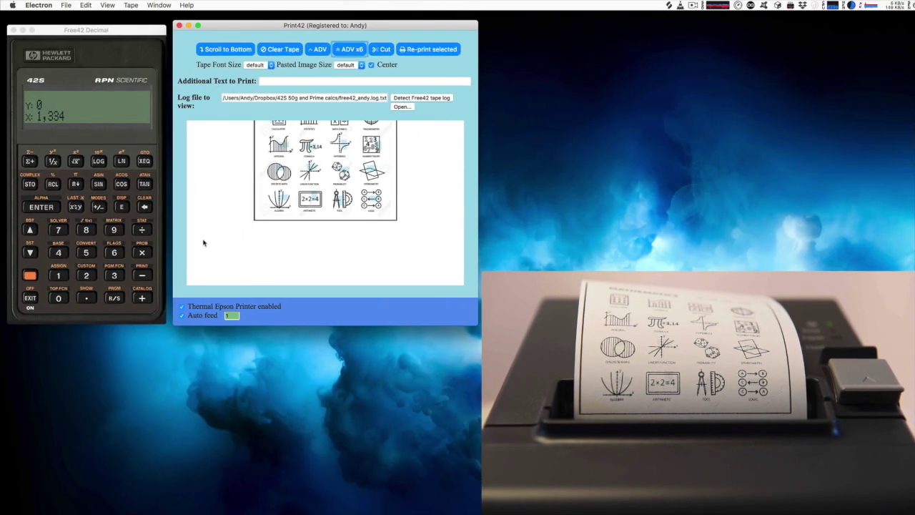
pyautogui.press('super+v')
pyautogui.click(660, 218)
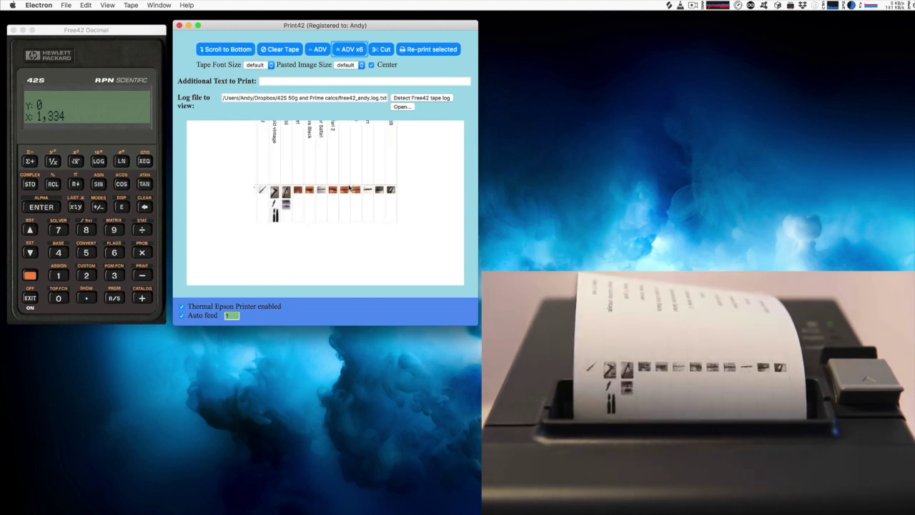
pyautogui.scroll(3, 347, 188)
pyautogui.scroll(-3, 347, 188)
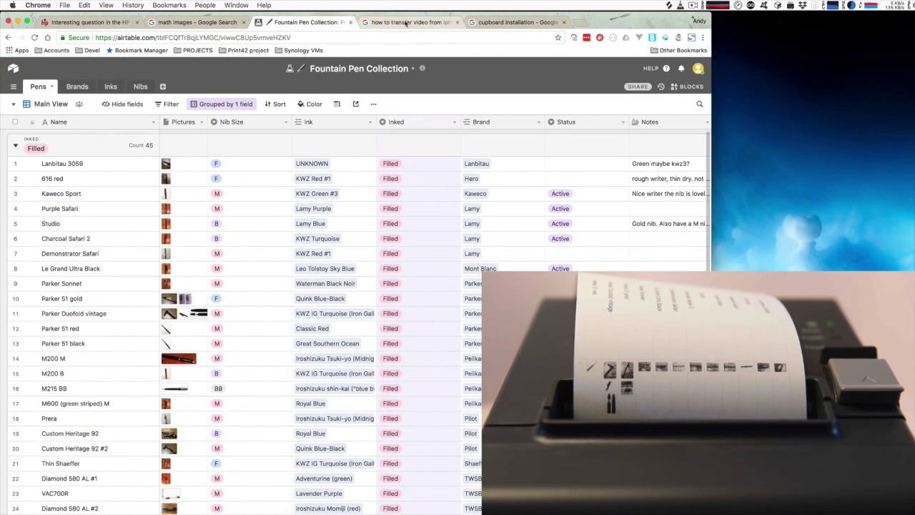
# Capture the top answer on transferring video from iPhone to Mac in Chrome and print it rotated in Print42, reviewing the tape
pyautogui.click(405, 22)
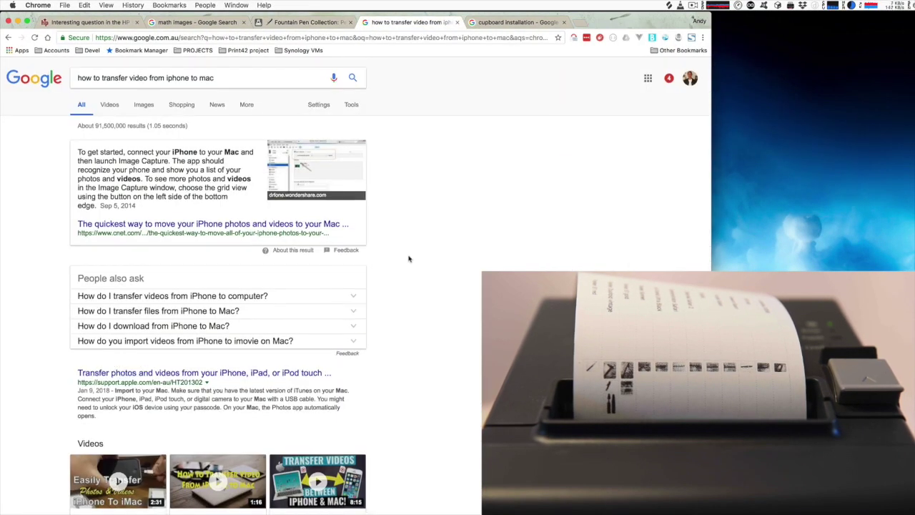
pyautogui.scroll(-2, 409, 257)
pyautogui.scroll(2, 408, 257)
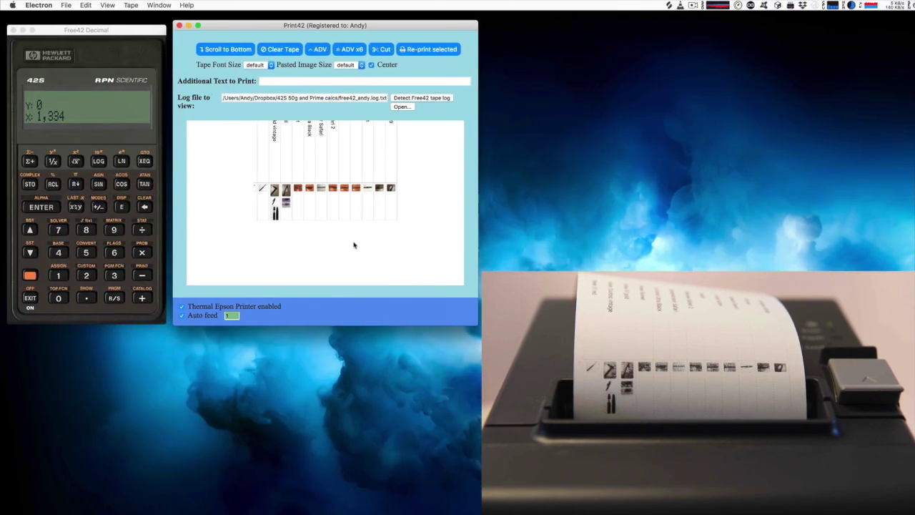
pyautogui.hotkey('ctrl', 'v')
pyautogui.click(653, 216)
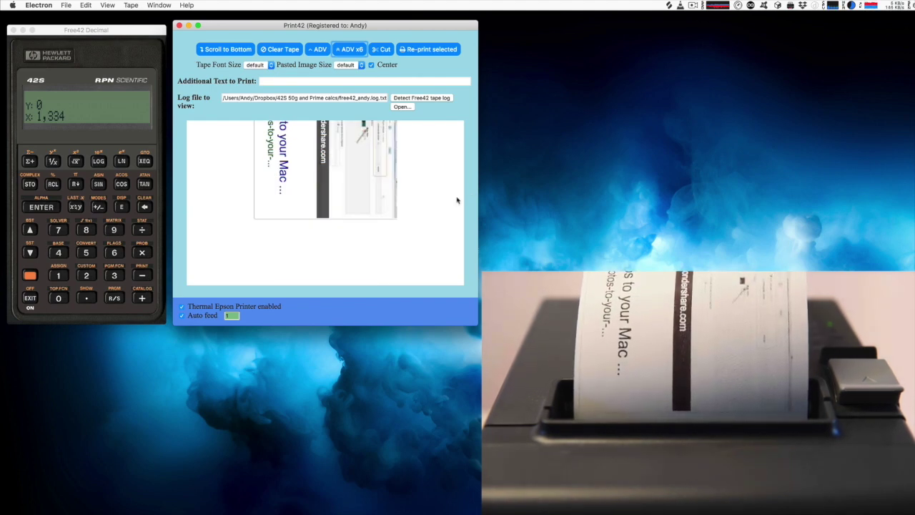
pyautogui.scroll(3, 400, 189)
pyautogui.scroll(-3, 383, 184)
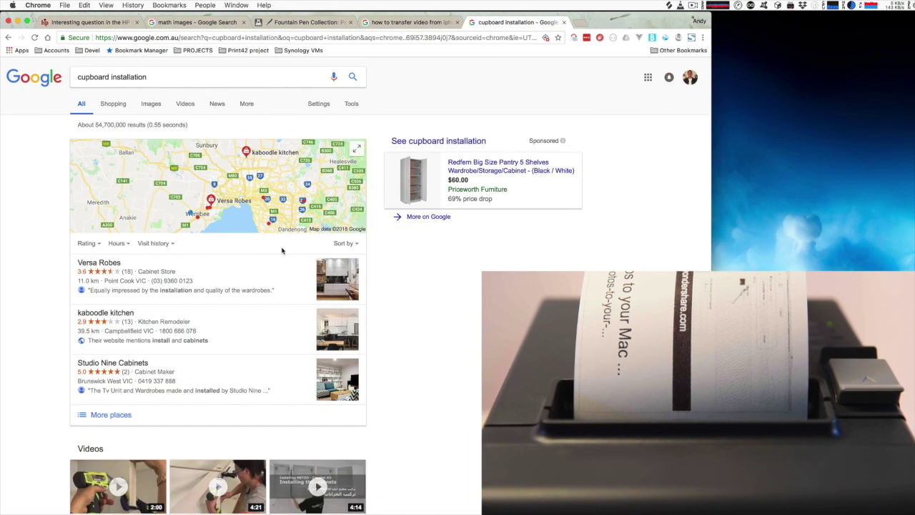
# Capture a screenshot of the Versa Robes contact details in Chrome's cupboard installation search results
pyautogui.scroll(-5, 281, 251)
pyautogui.scroll(5, 282, 250)
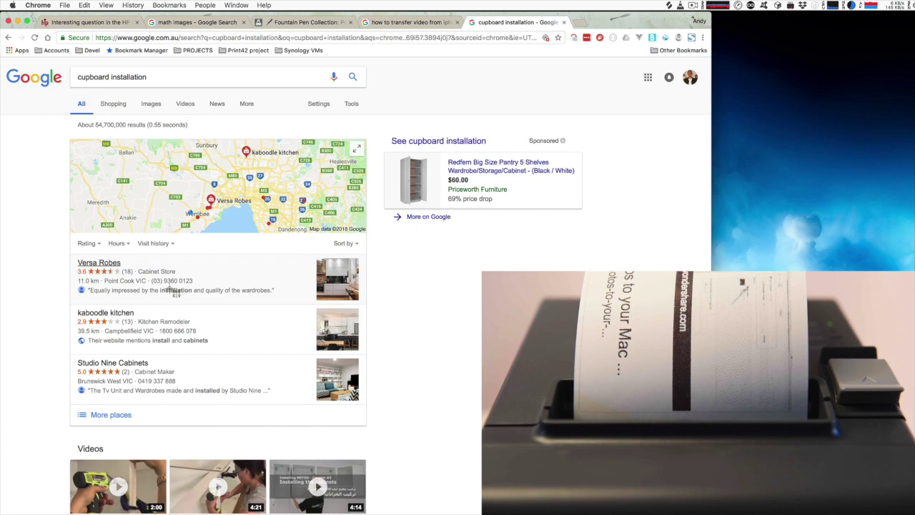
pyautogui.moveTo(75, 276); pyautogui.dragTo(207, 288)
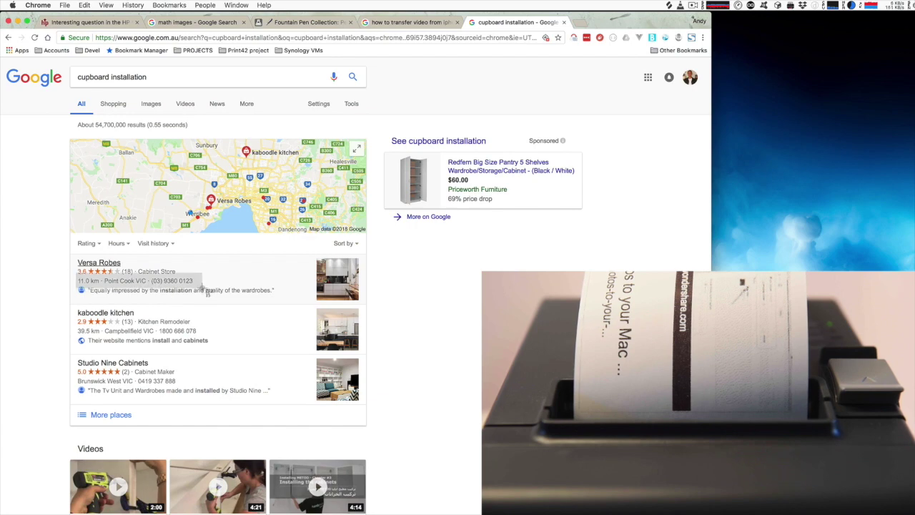
pyautogui.click(203, 290)
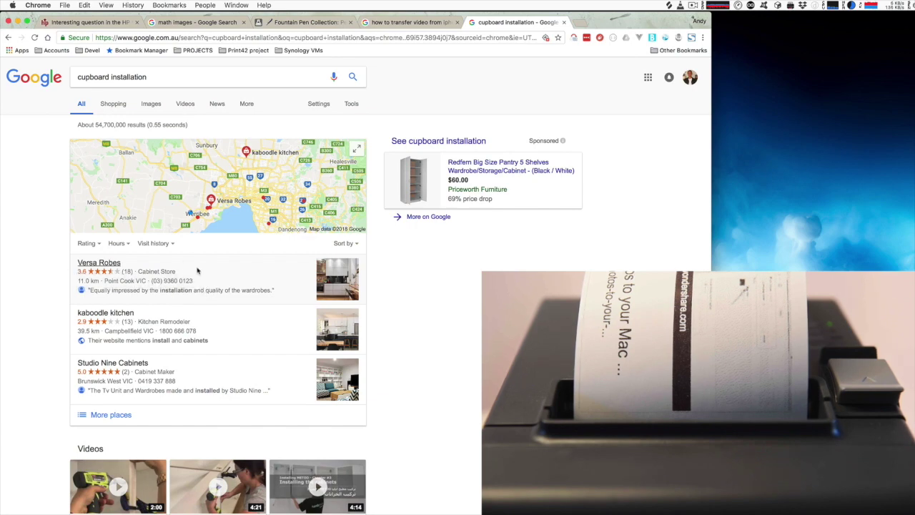
# Cut the printer paper from Print42 and print the captured Versa Robes details as a pasted graphic without rotation
pyautogui.hotkey('ctrl', 'Left')
pyautogui.click(383, 49)
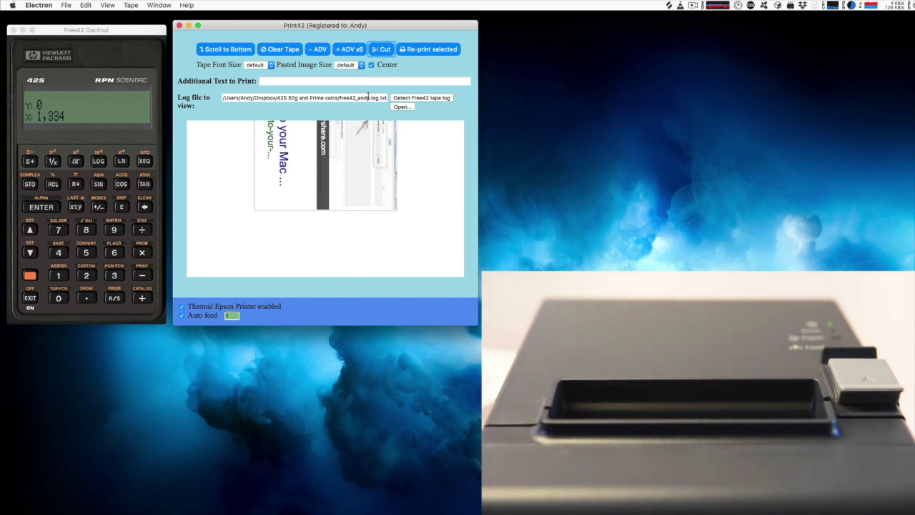
pyautogui.press('super+v')
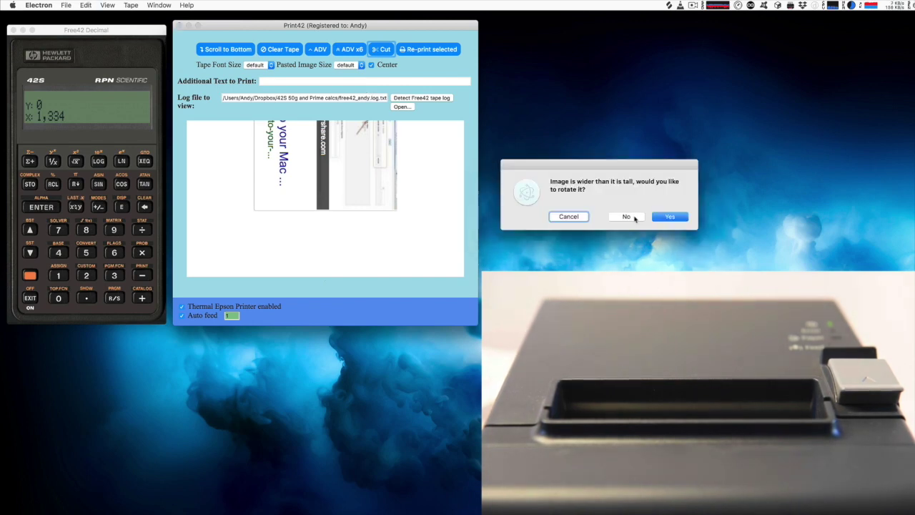
pyautogui.click(625, 216)
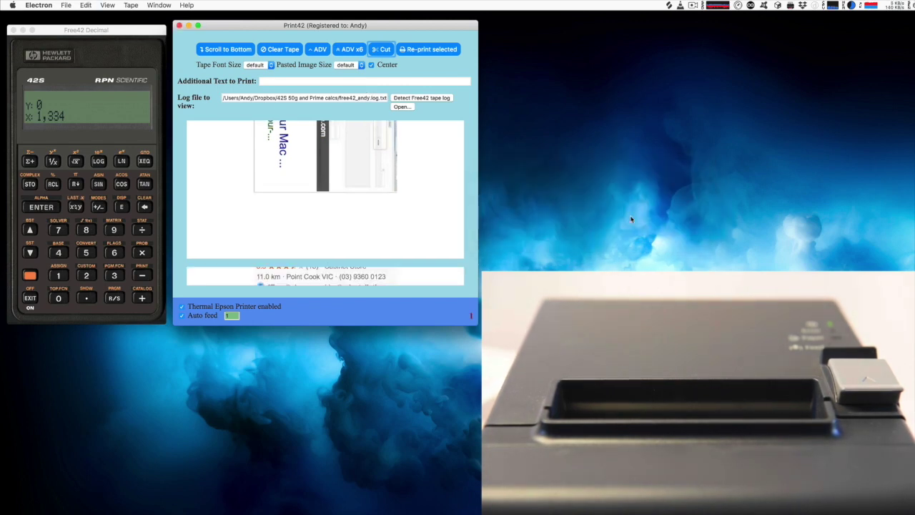
# Cut the printer paper from Print42 and capture a screenshot of the map in Chrome's cupboard installation search results
pyautogui.click(384, 49)
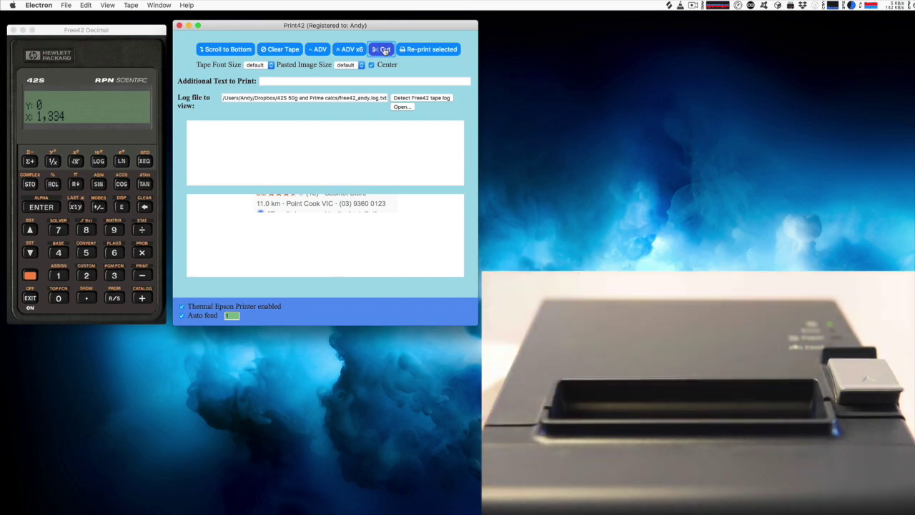
pyautogui.hotkey('ctrl', 'Right')
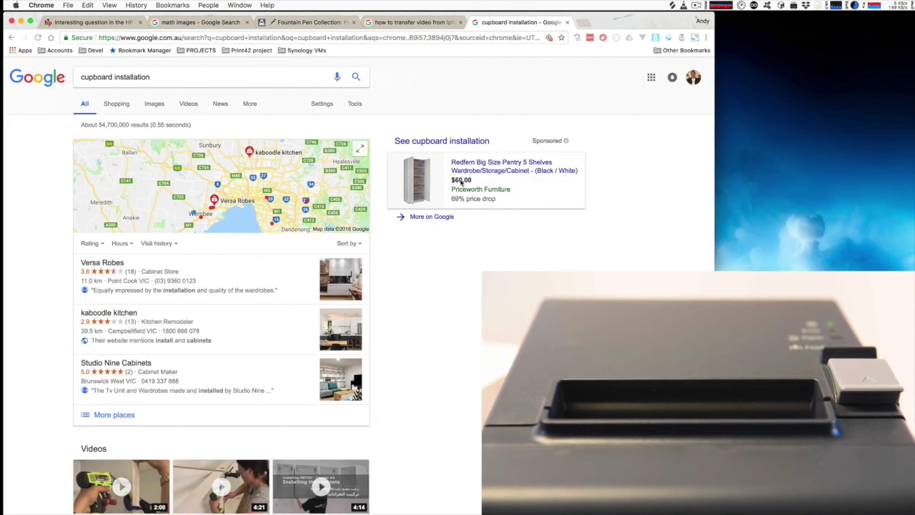
pyautogui.press('super+shift+4')
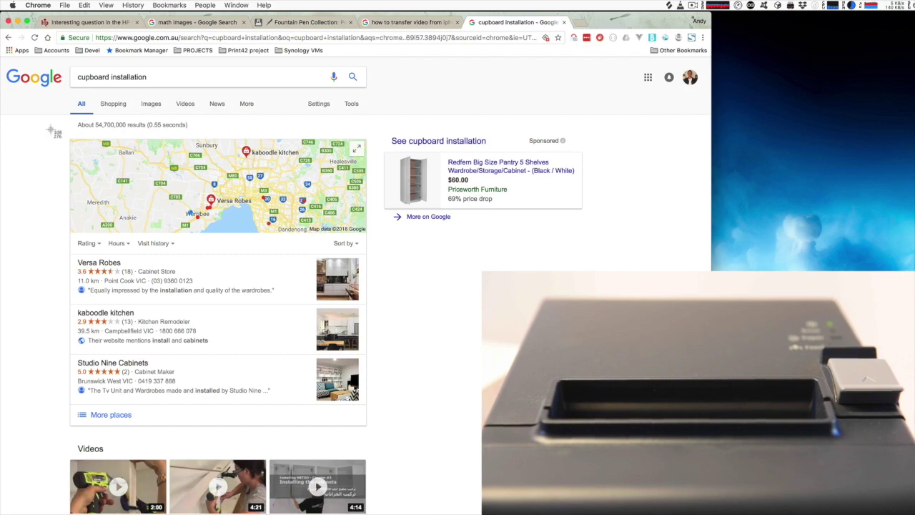
pyautogui.moveTo(69, 136); pyautogui.dragTo(368, 238)
# Print the captured map in Print42 as a pasted graphic with rotation and cut the paper
pyautogui.hotkey('ctrl', 'Left')
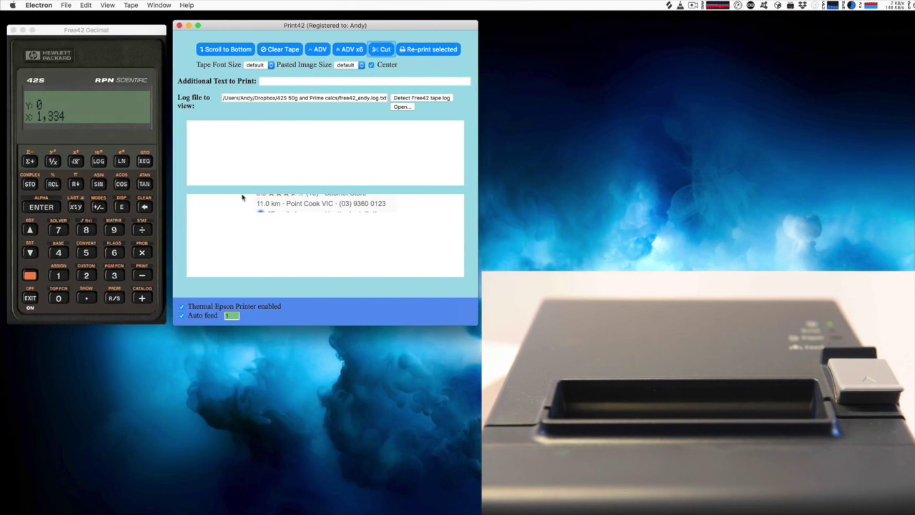
pyautogui.press('super+v')
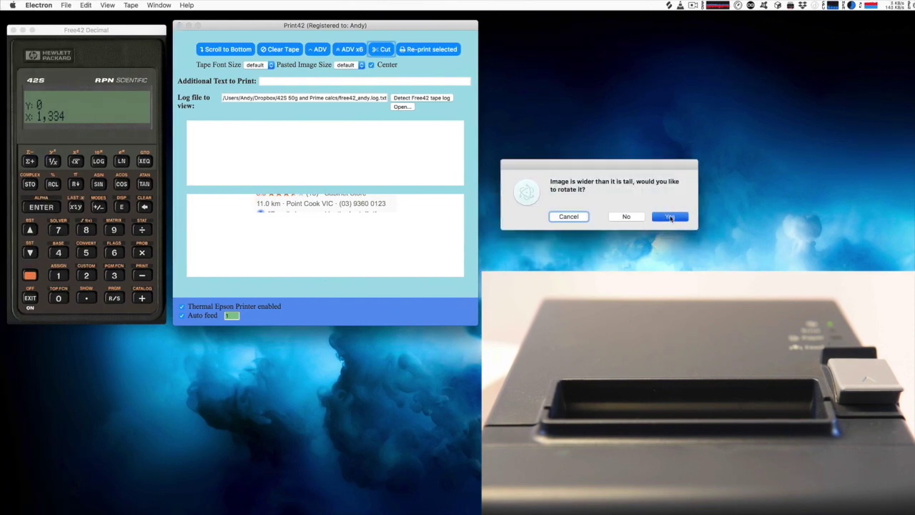
pyautogui.click(669, 217)
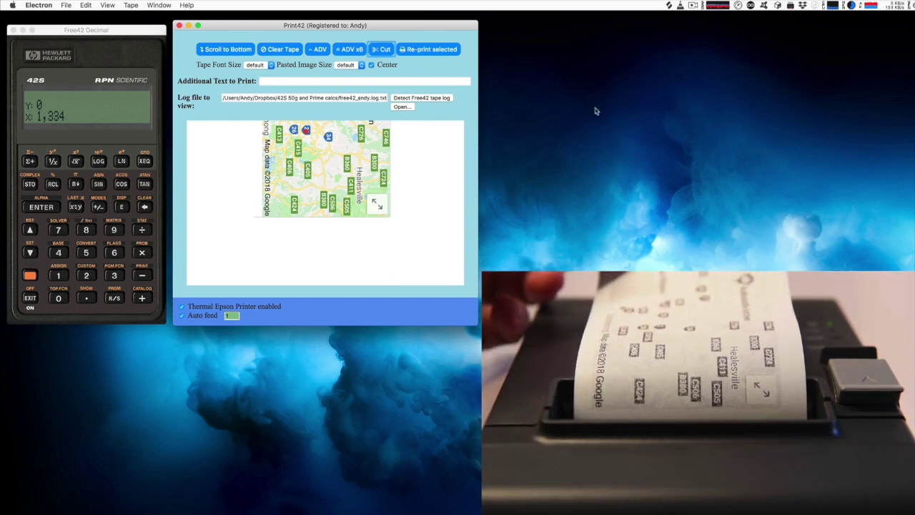
pyautogui.click(381, 49)
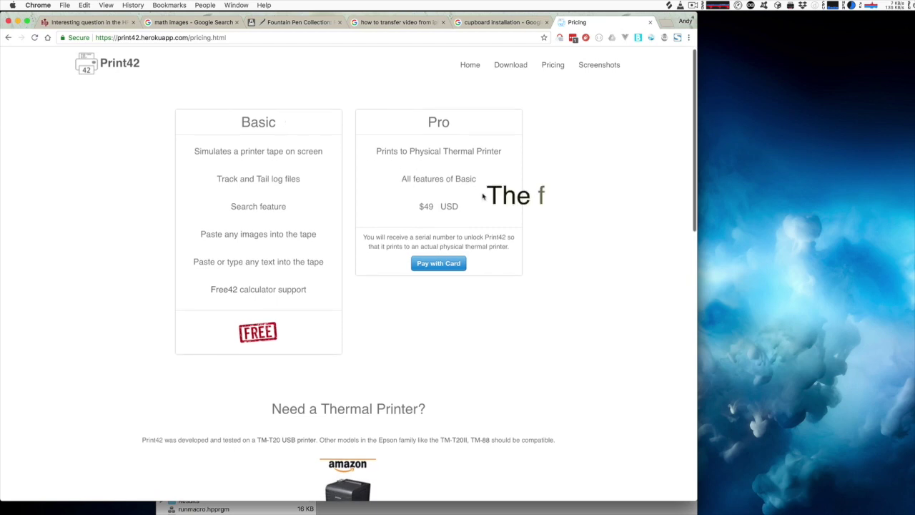
# Review the Print42 website's Pricing page in Chrome, including the recommended thermal printers and related products
pyautogui.scroll(-4, 482, 196)
pyautogui.scroll(-3, 483, 196)
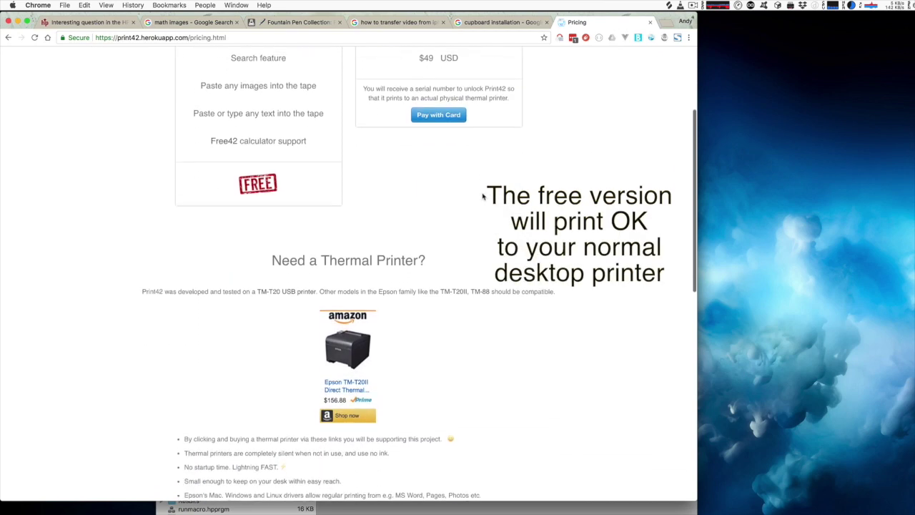
pyautogui.scroll(-2, 483, 197)
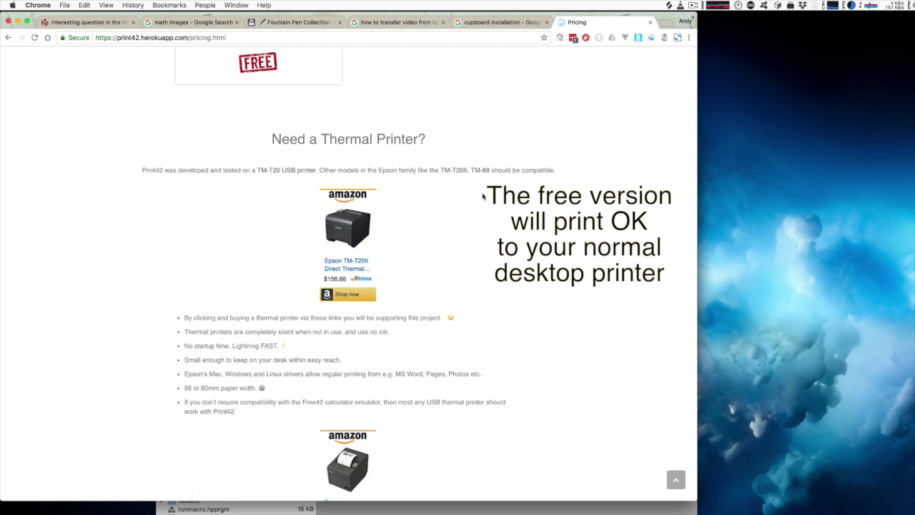
pyautogui.scroll(-10, 482, 197)
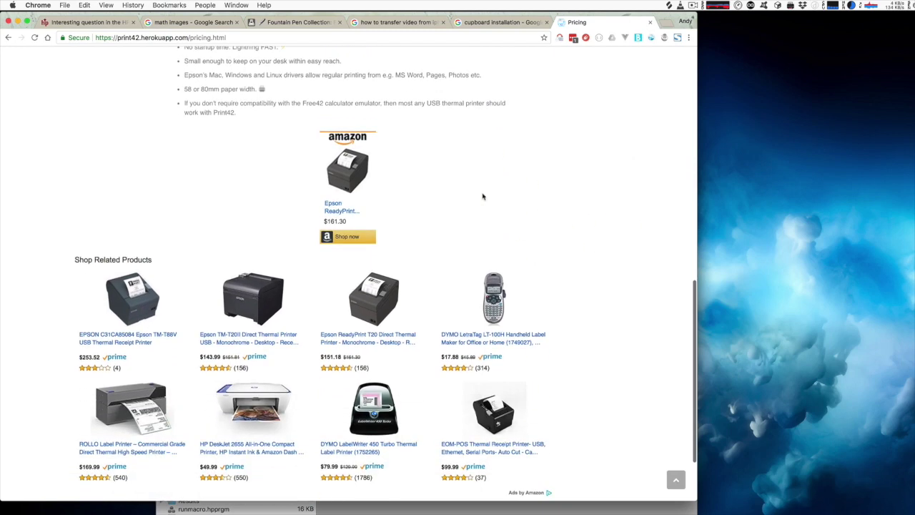
pyautogui.scroll(-1, 482, 197)
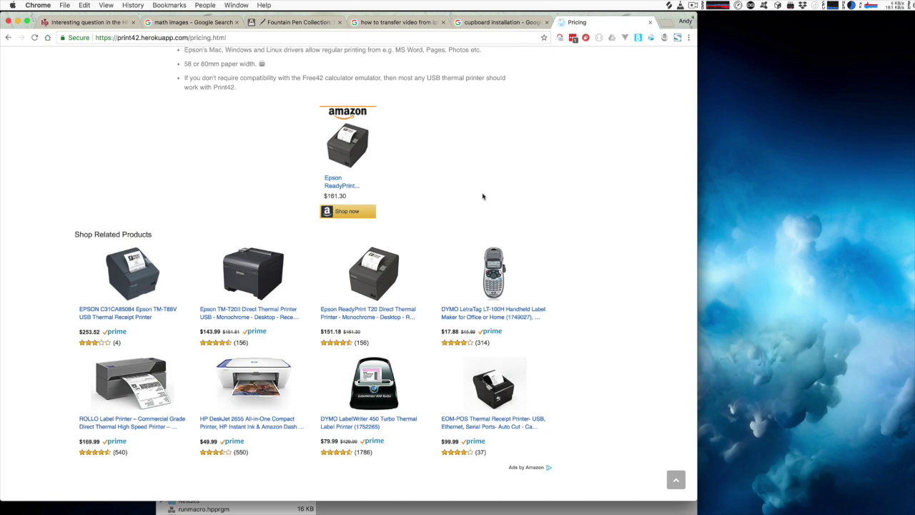
pyautogui.scroll(10, 483, 196)
# View the Print42 website's Download page and examine the feature examples on its Screenshots page
pyautogui.click(515, 70)
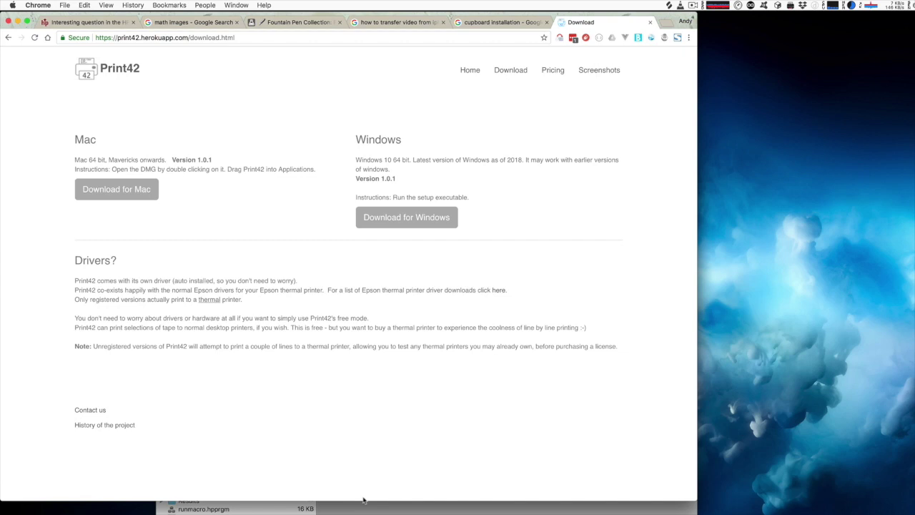
pyautogui.click(599, 70)
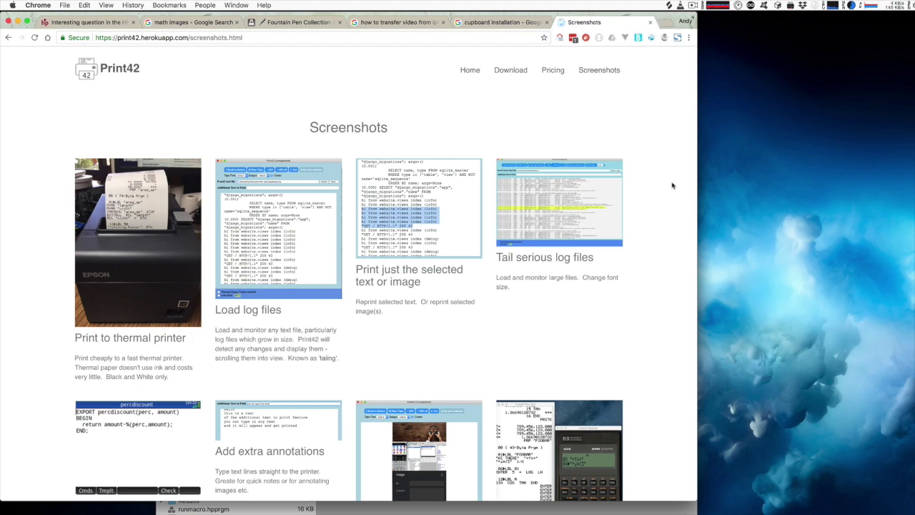
pyautogui.scroll(-3, 662, 248)
pyautogui.scroll(-1, 662, 248)
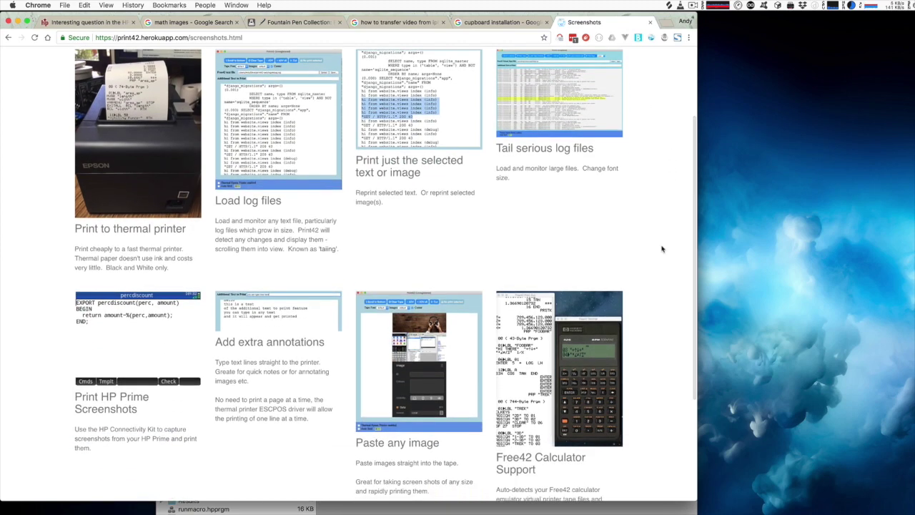
pyautogui.scroll(-3, 662, 248)
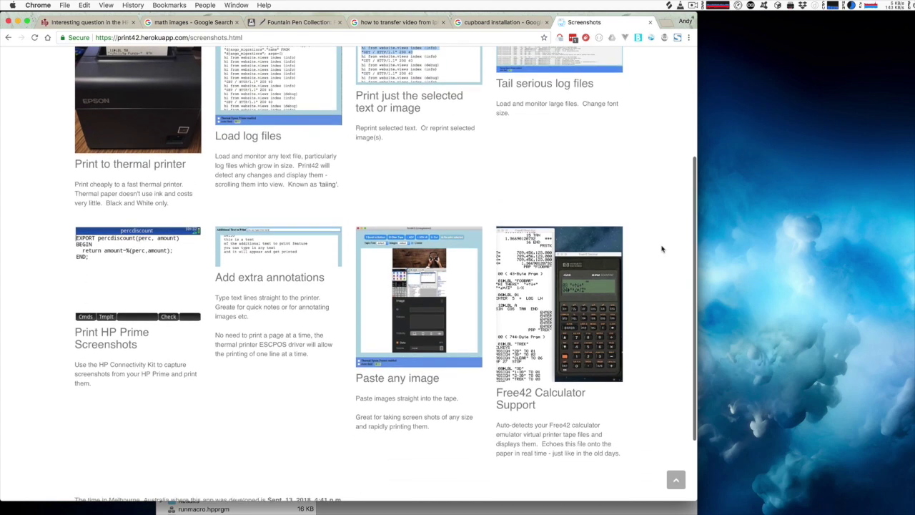
pyautogui.scroll(-2, 662, 249)
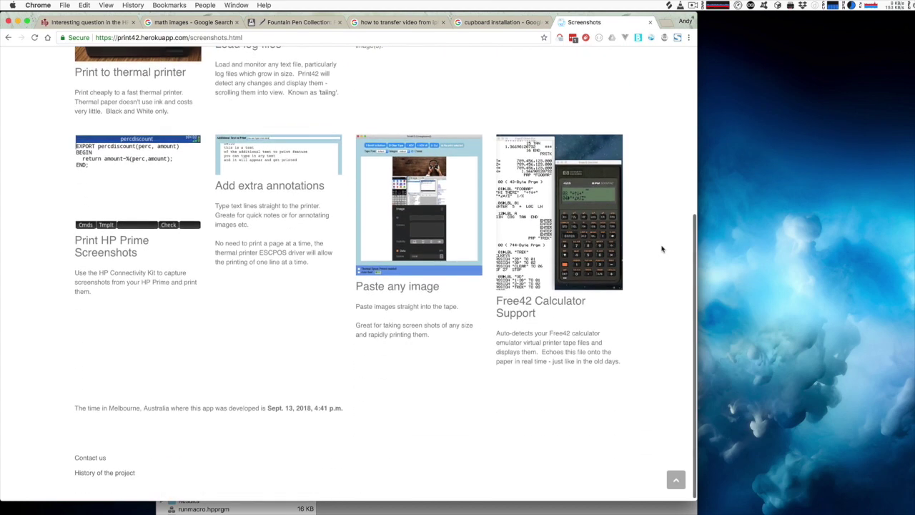
pyautogui.scroll(-1, 662, 248)
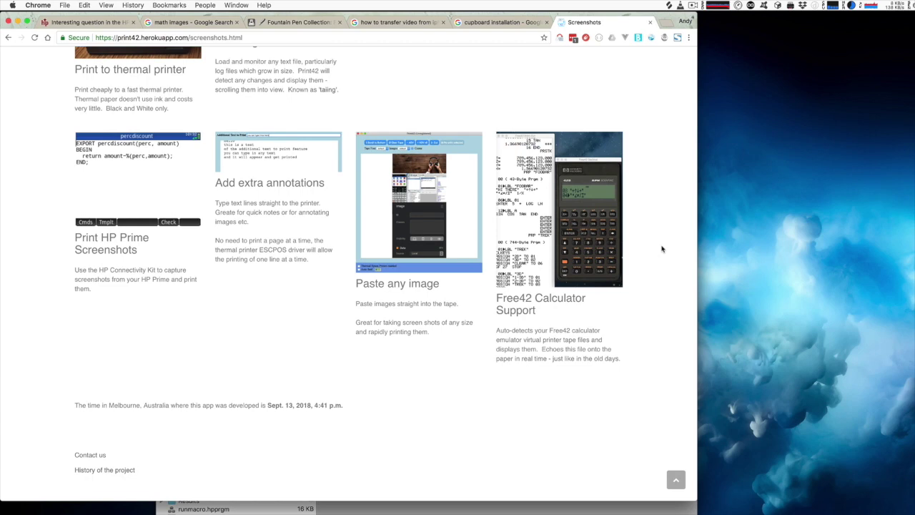